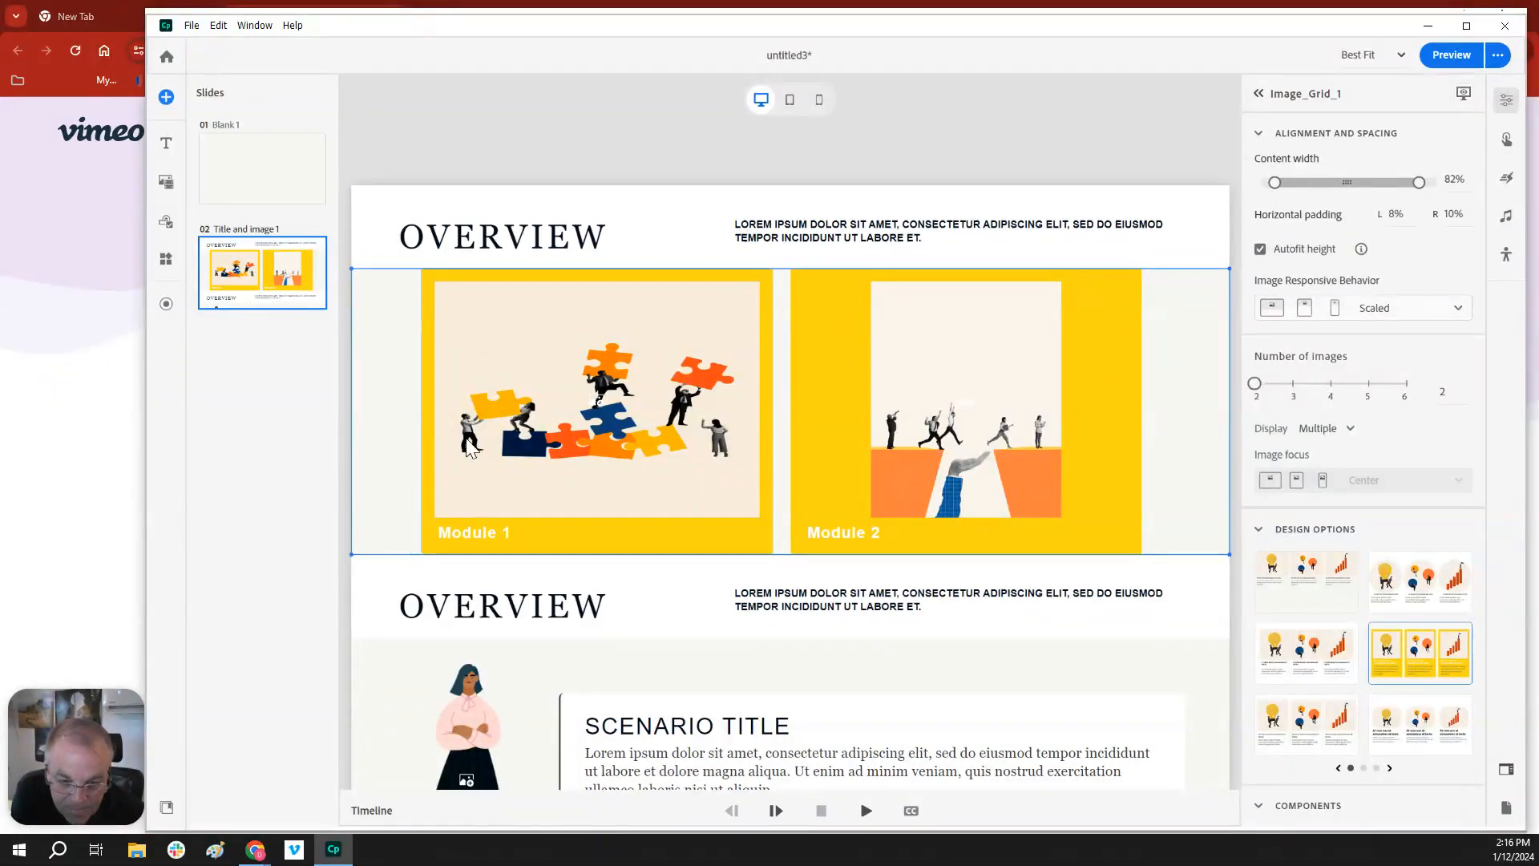
Step: Select the lower and upper Overview paragraph blocks in turn and check the context commands of the upper one
scroll(581, 522, "down", 2)
left_click(1187, 438)
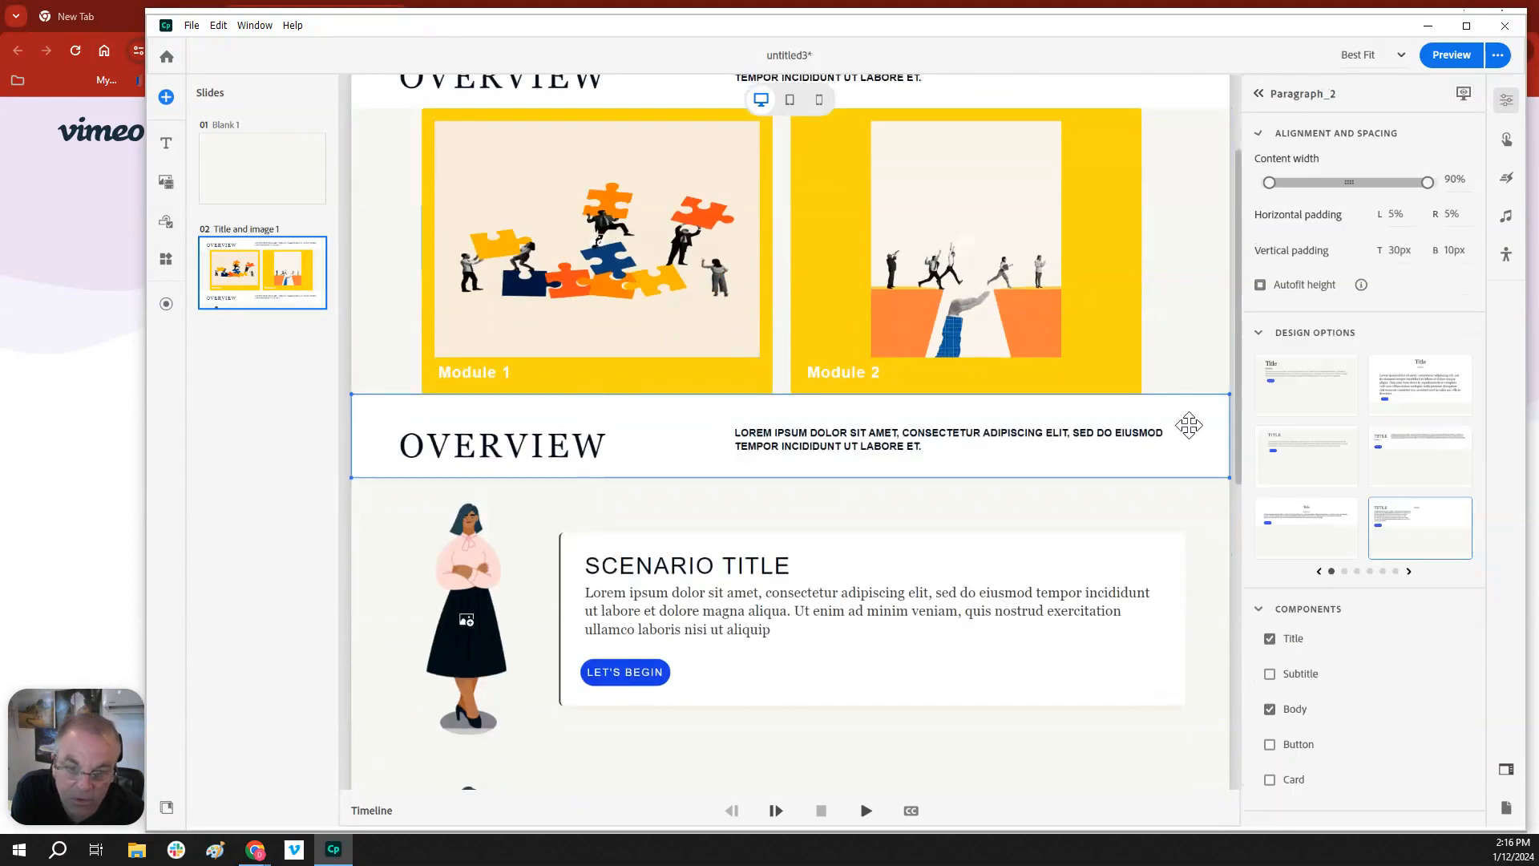
scroll(1179, 433, "up", 2)
left_click(1207, 226)
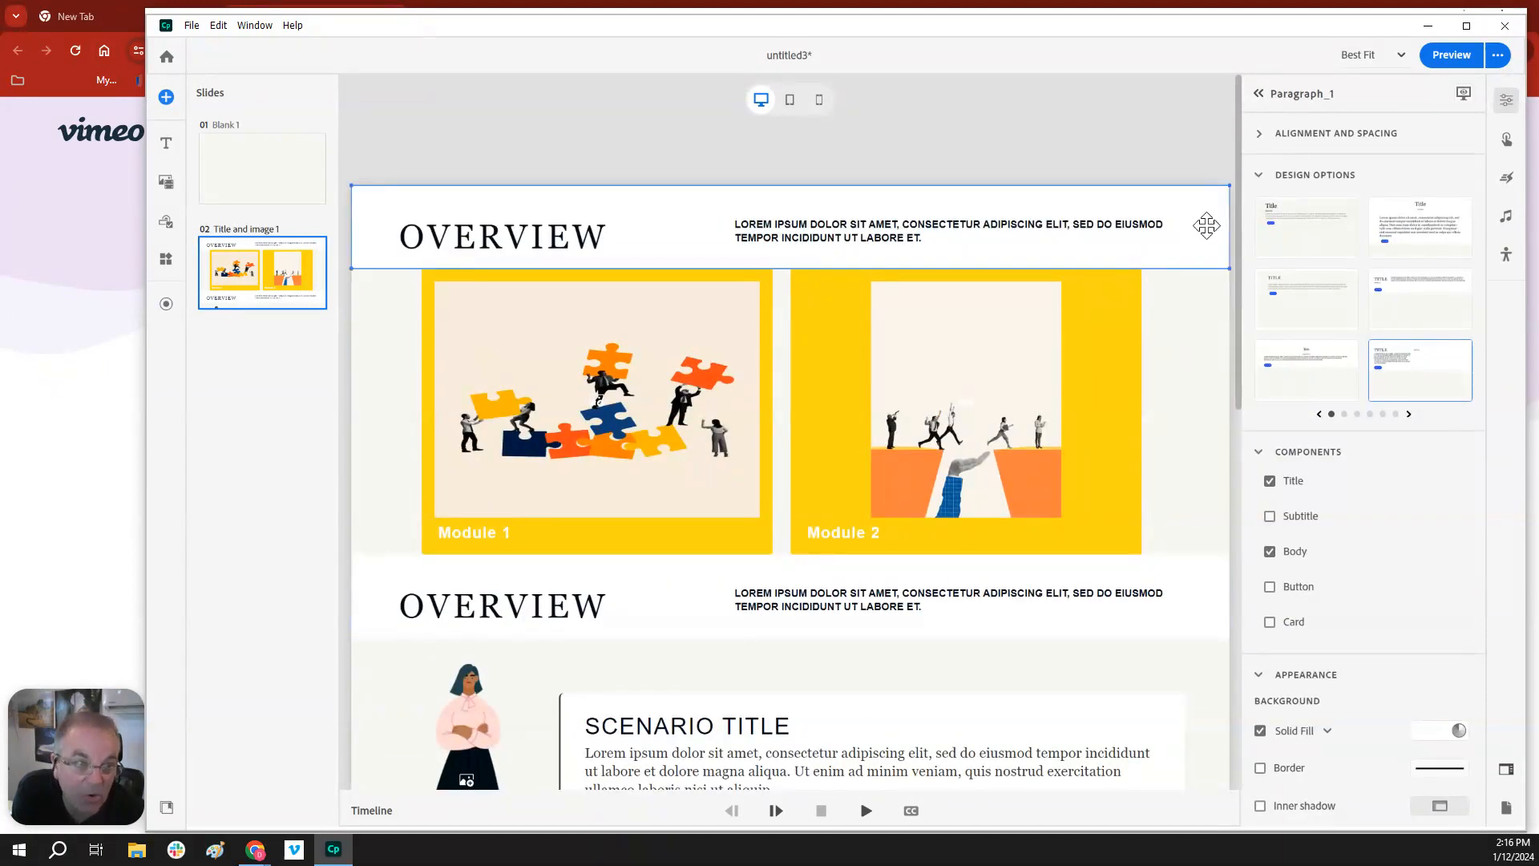
right_click(1206, 226)
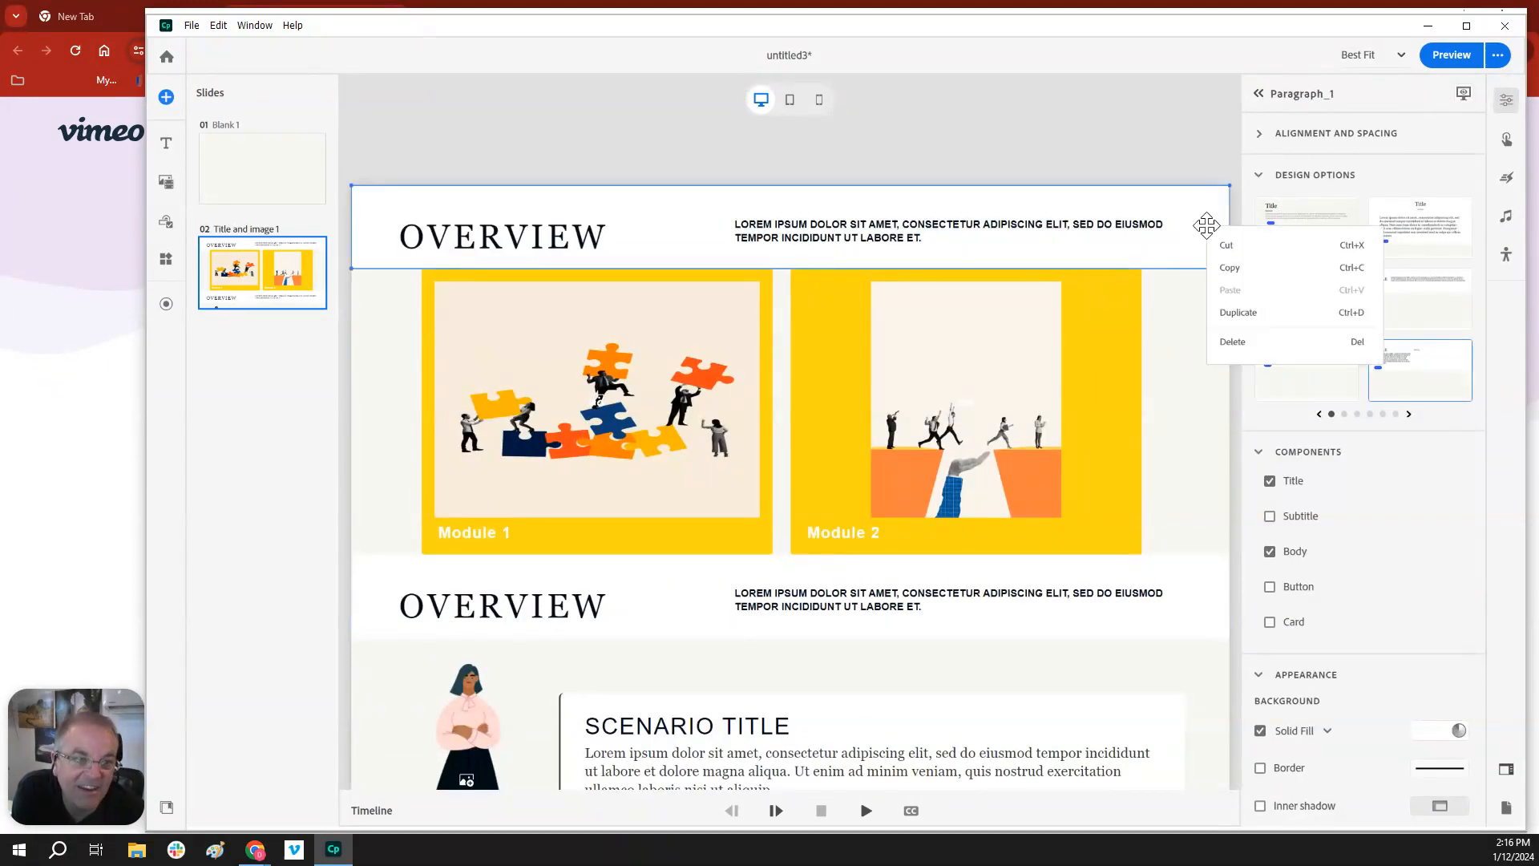
Step: Check the context commands for the upper Overview block's body text and the Module 1 image, and inspect the Module 2 image
left_click(862, 239)
right_click(860, 240)
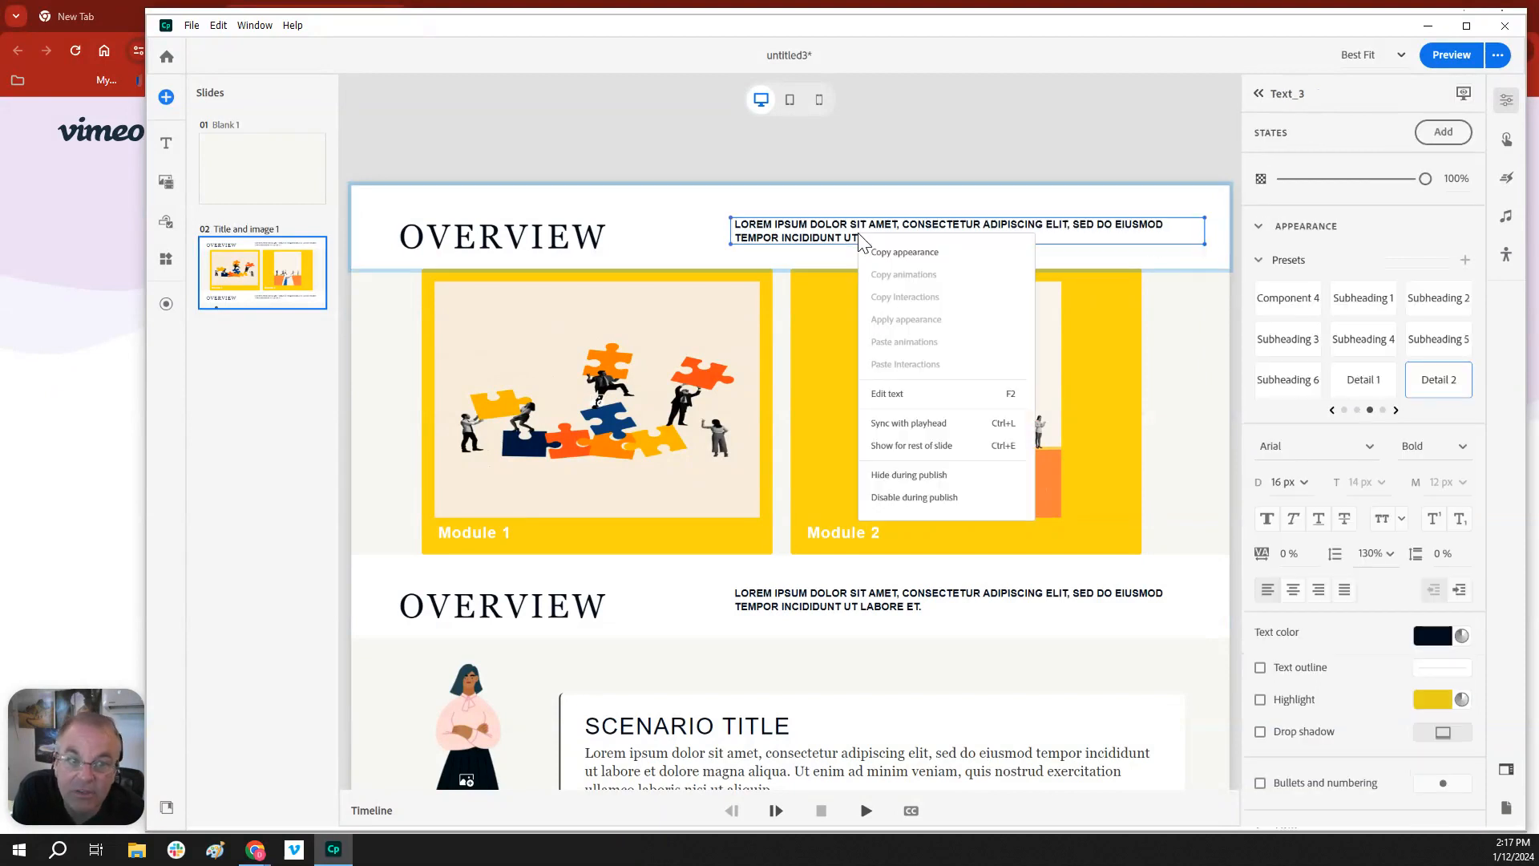
left_click(571, 238)
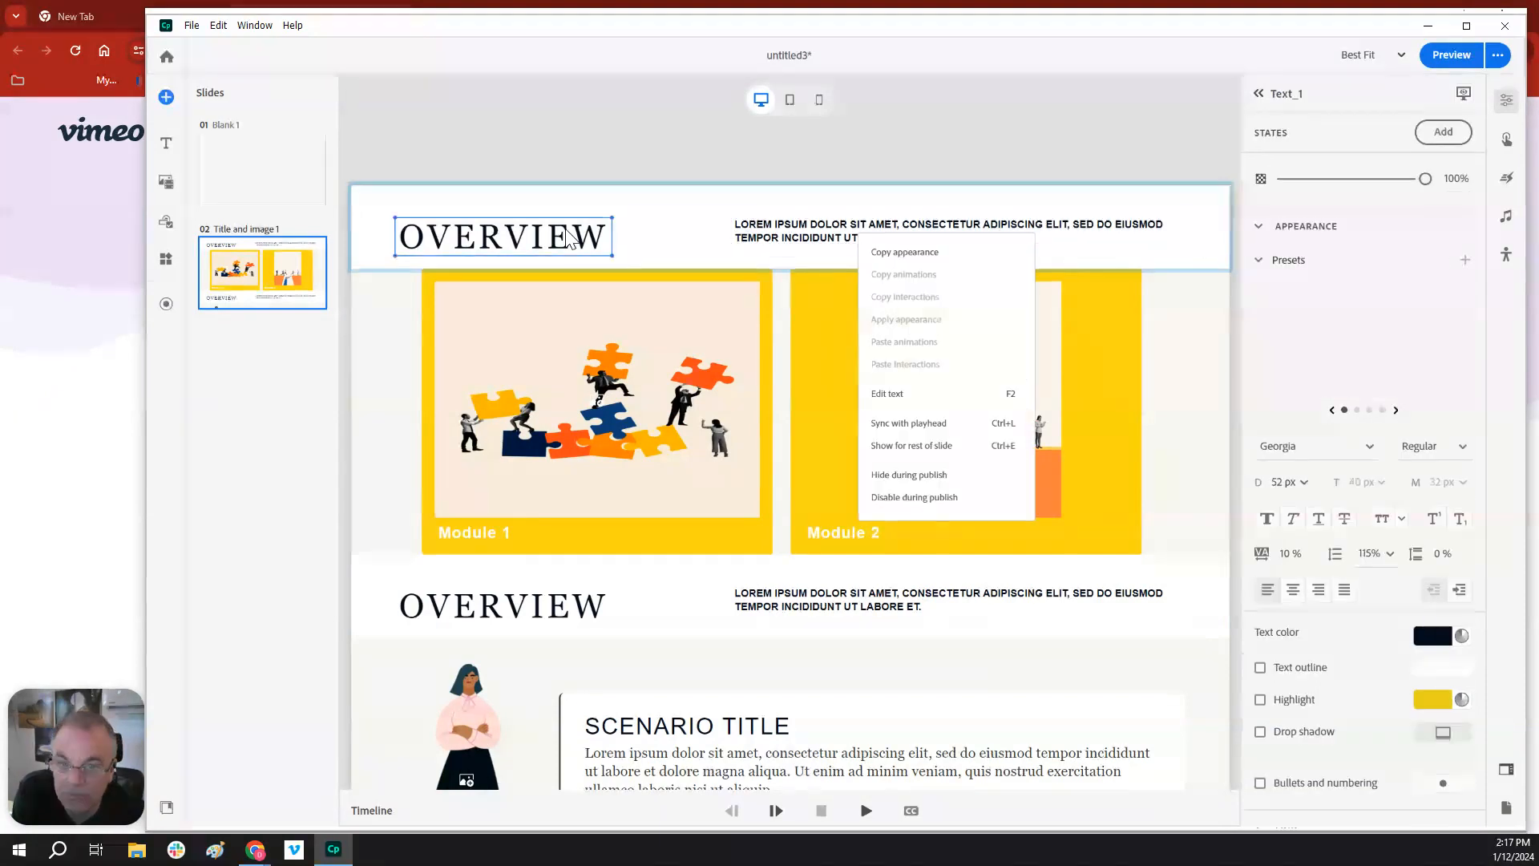
left_click(574, 383)
right_click(574, 383)
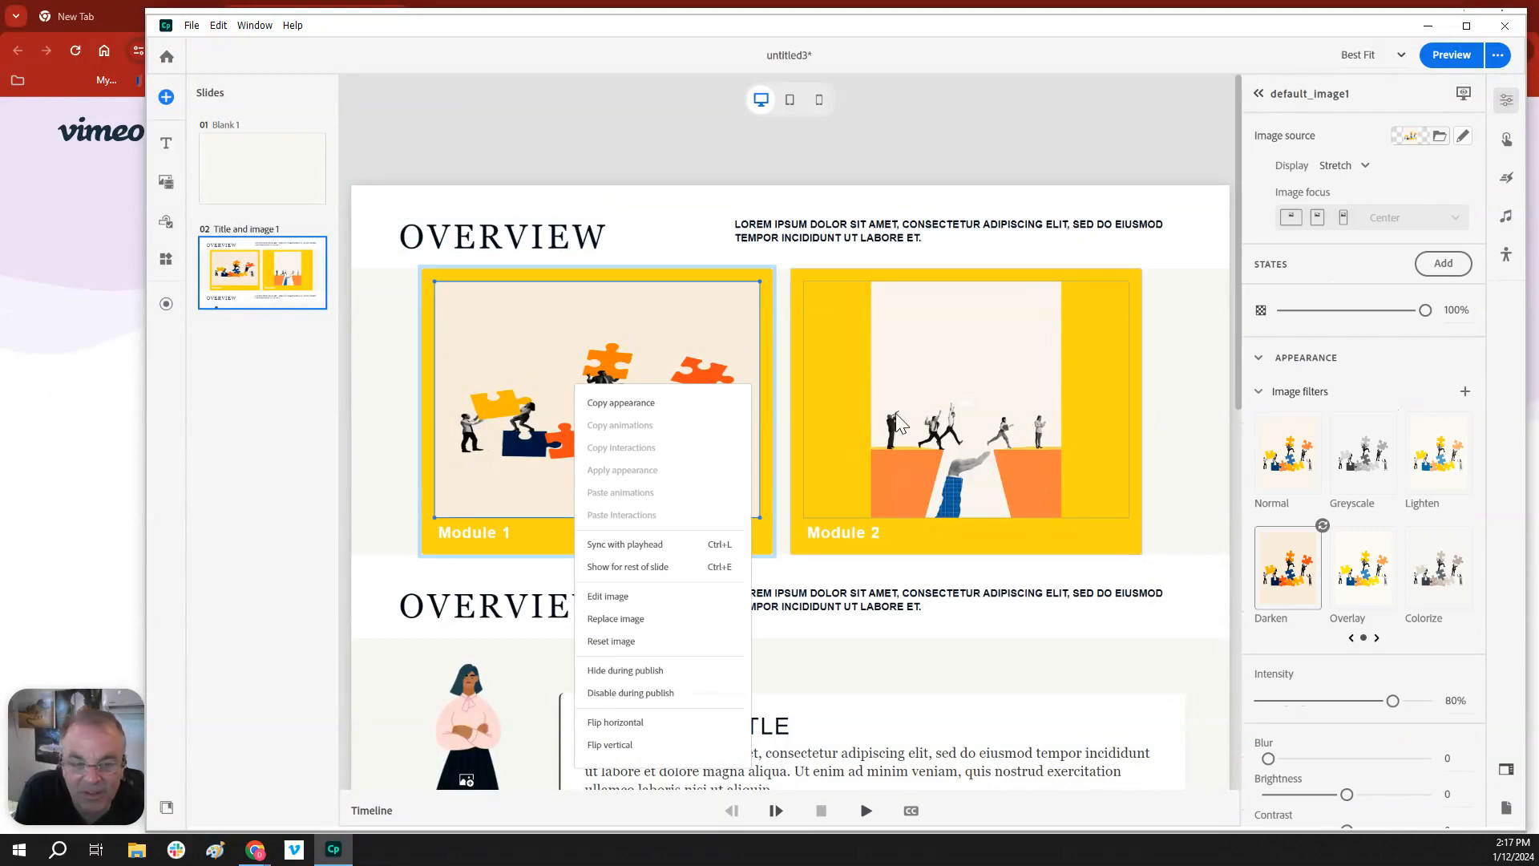
left_click(961, 422)
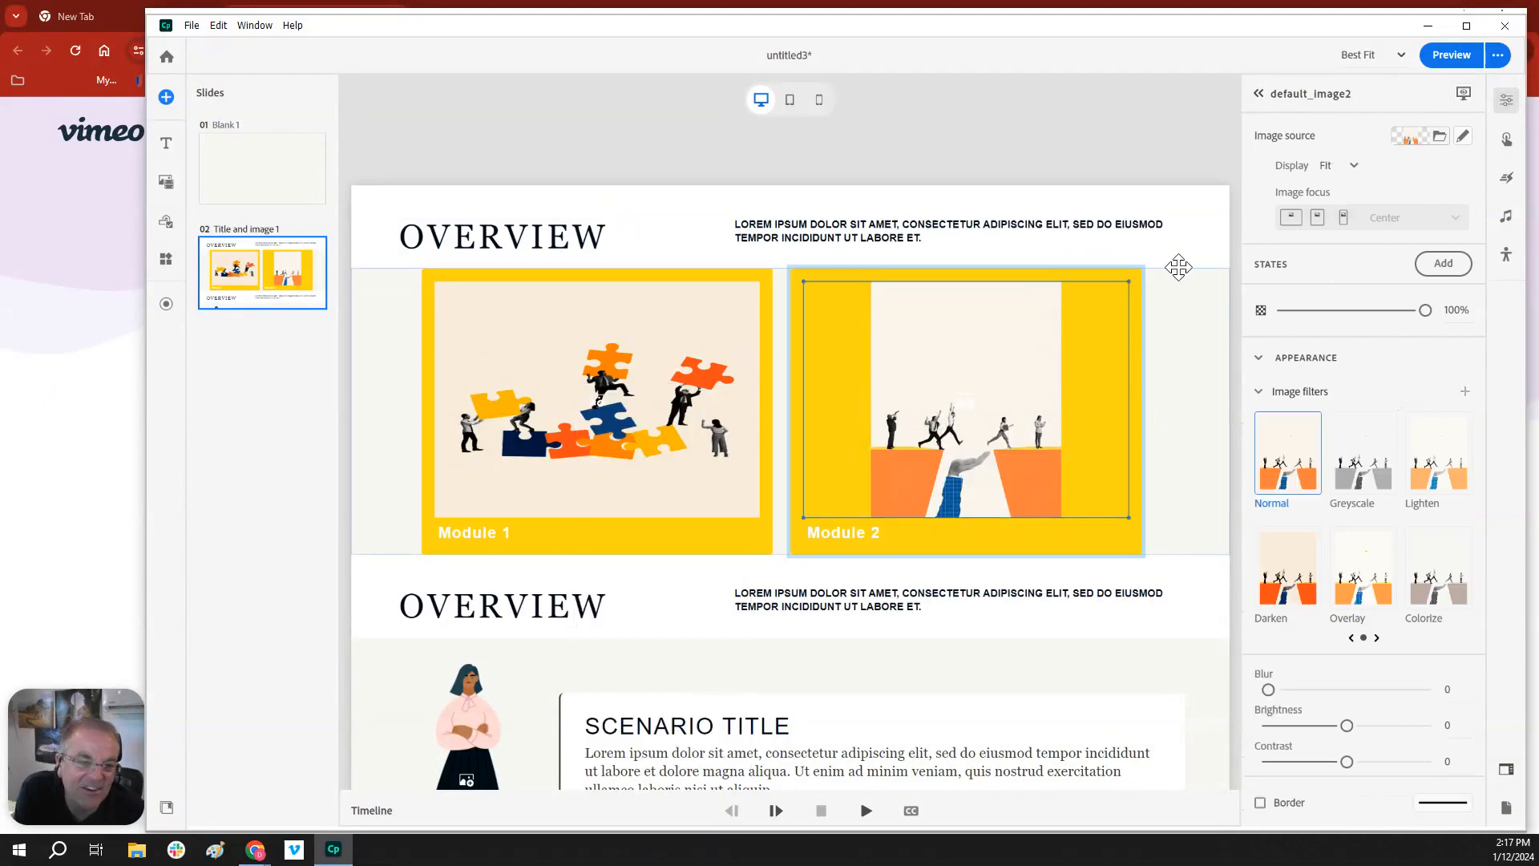
Step: Inspect the upper Overview paragraph block and its individual title and body text elements
left_click(1197, 243)
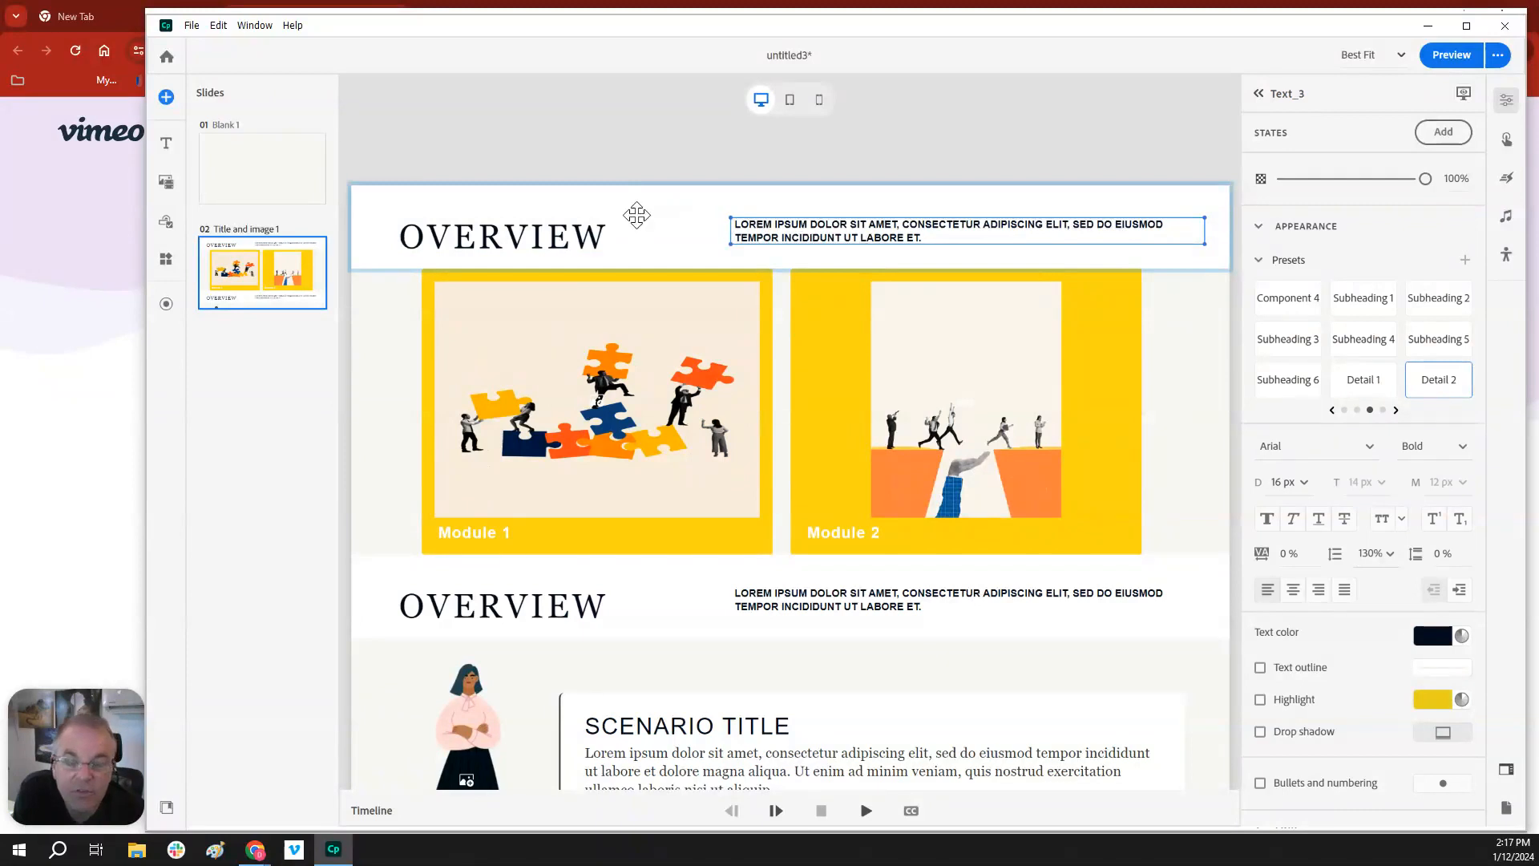
left_click(637, 212)
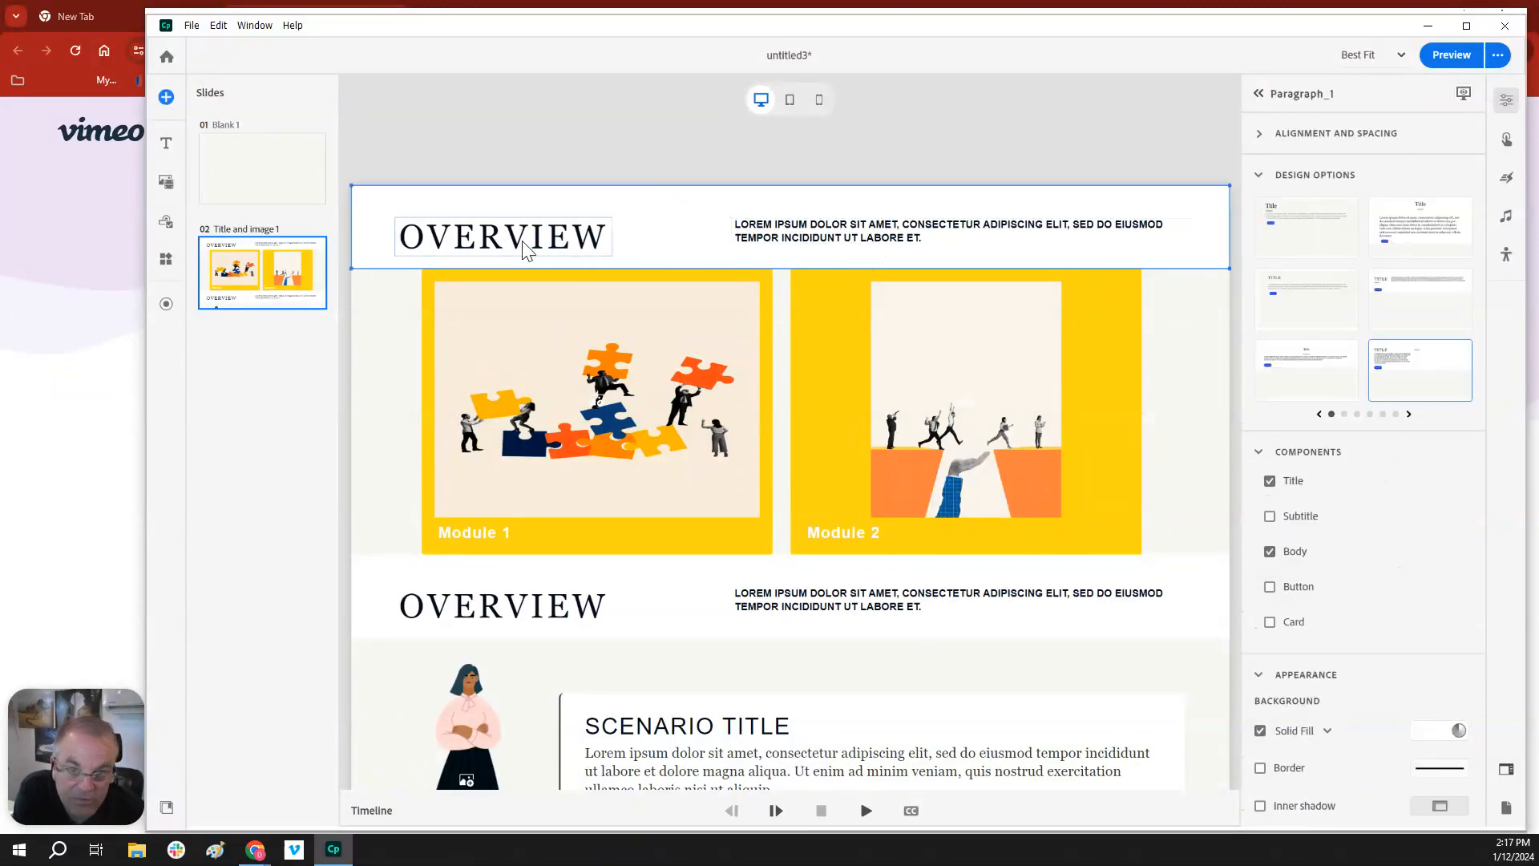
left_click(593, 236)
left_click(802, 235)
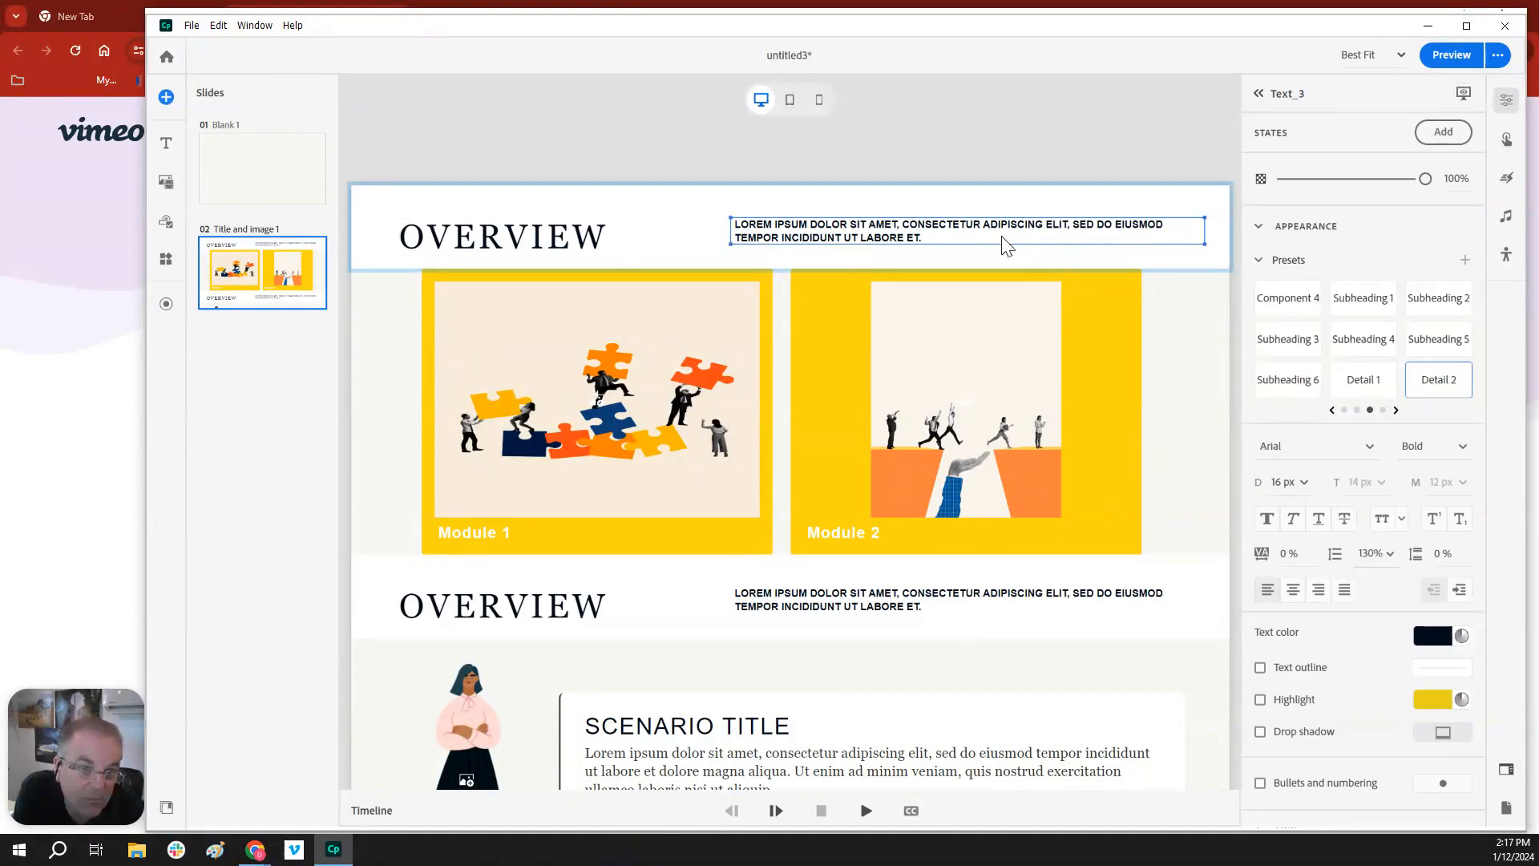
Step: Add the Subtitle, Button and Card components to the upper Overview paragraph block
left_click(1212, 208)
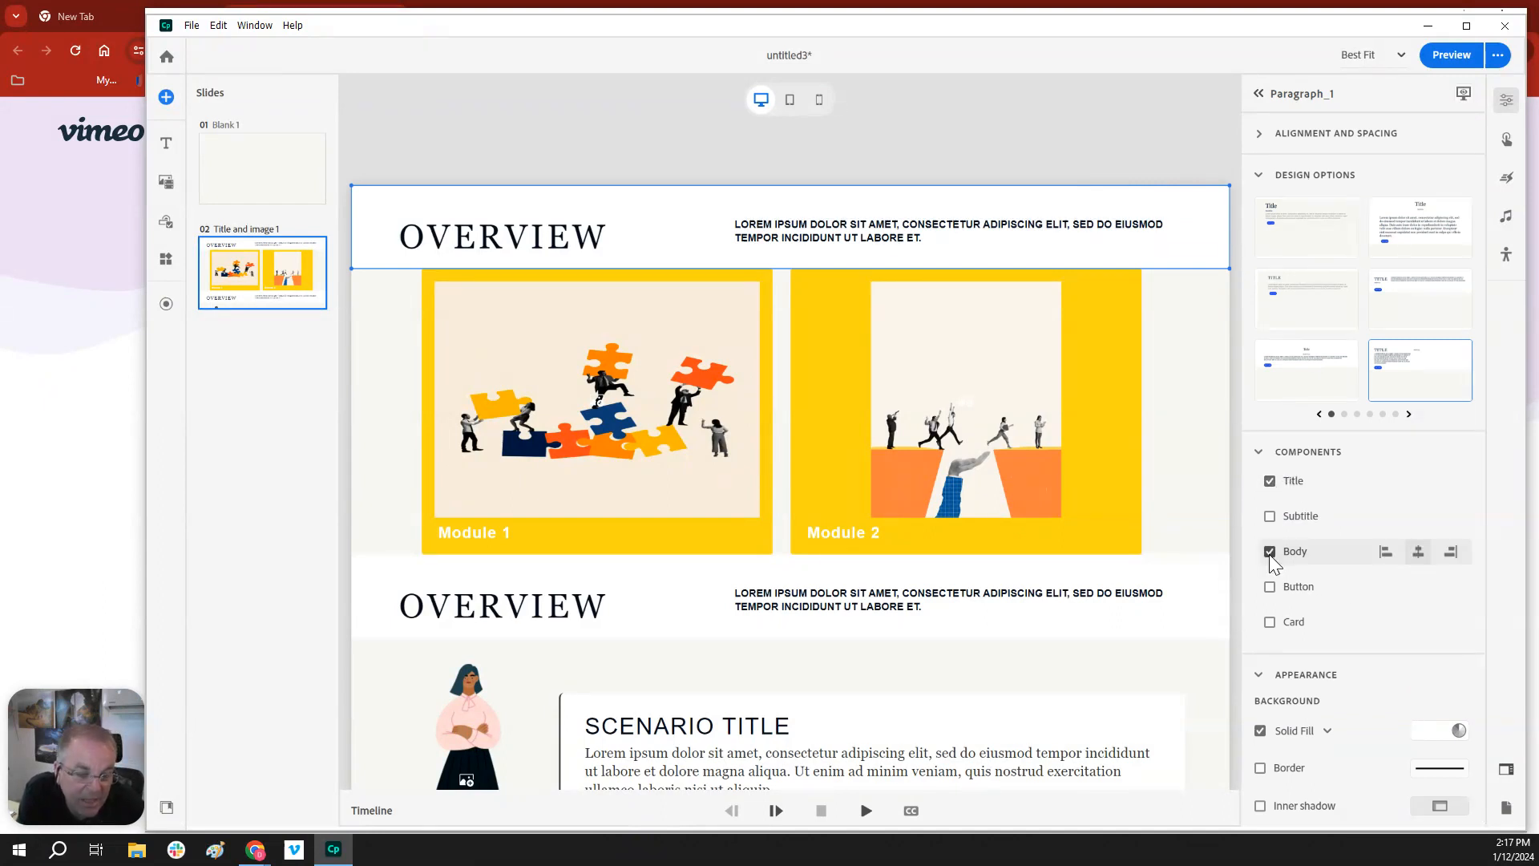
left_click(1270, 518)
left_click(1271, 518)
left_click(1271, 517)
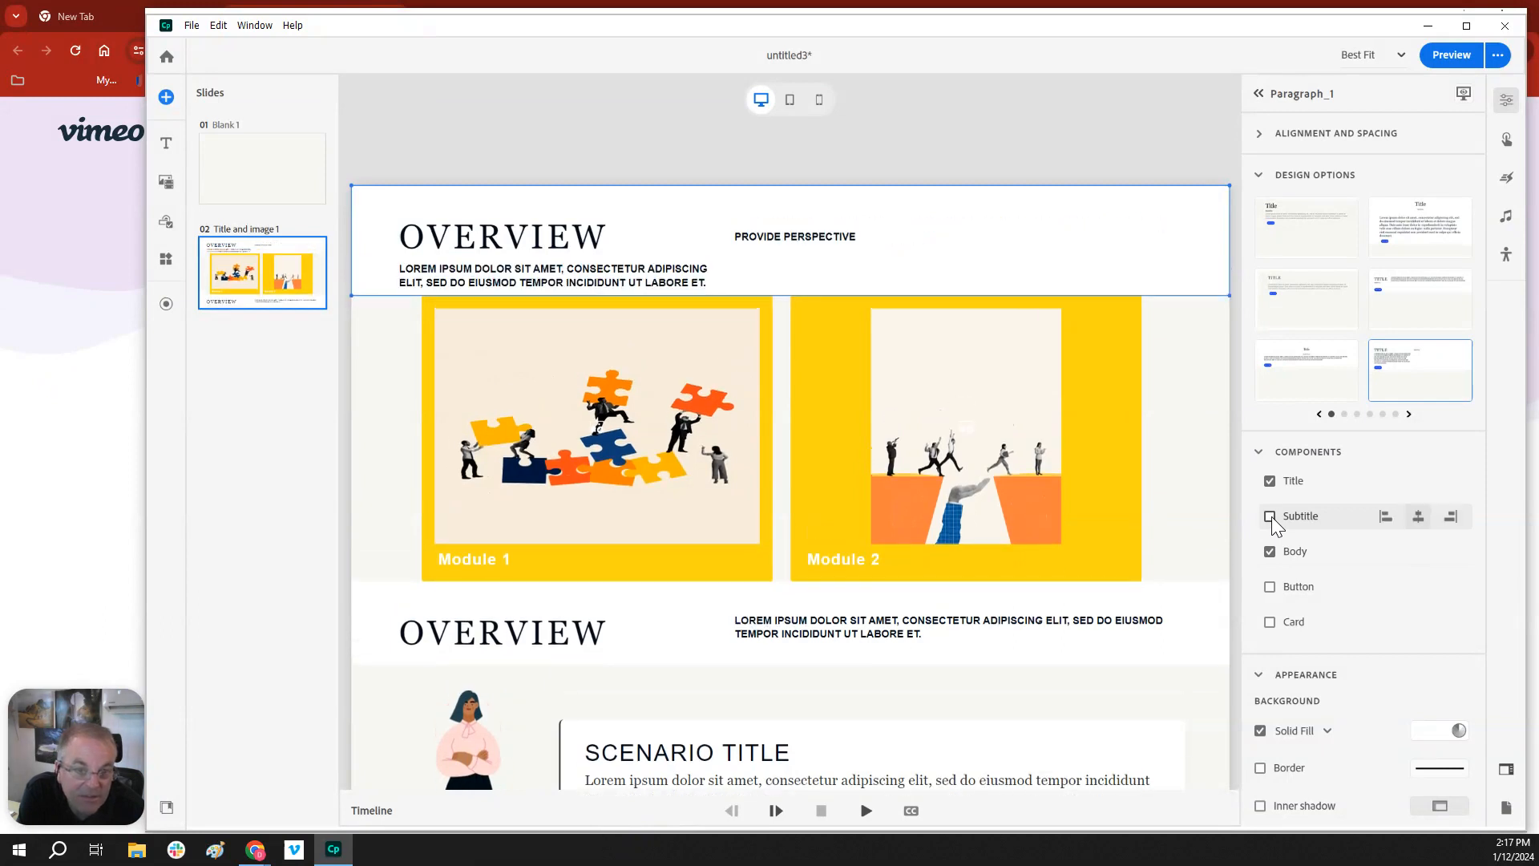
left_click(1269, 587)
left_click_drag(1312, 623, 1274, 626)
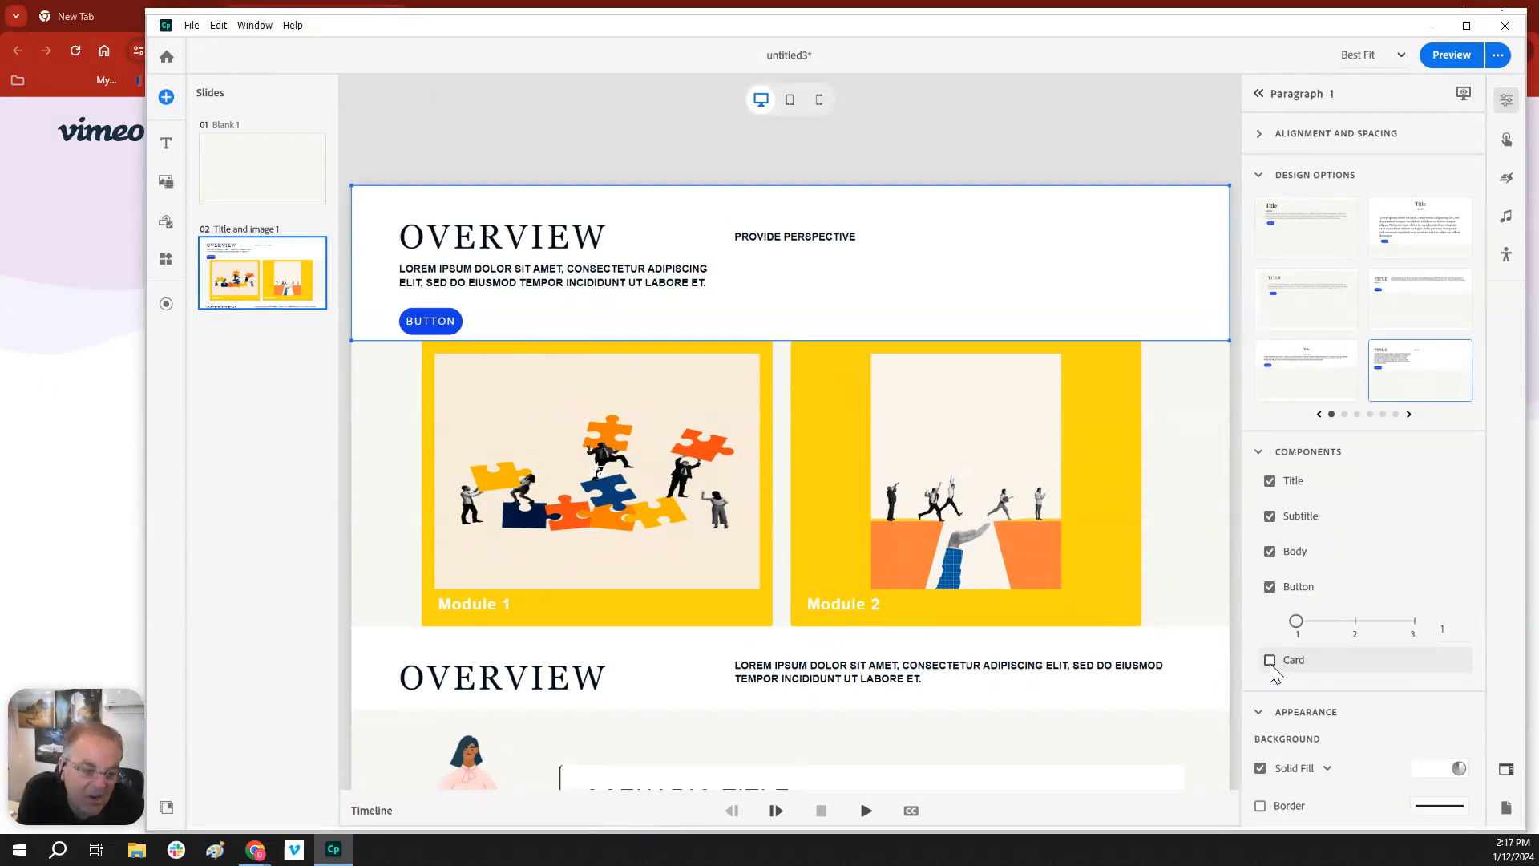
left_click(1270, 661)
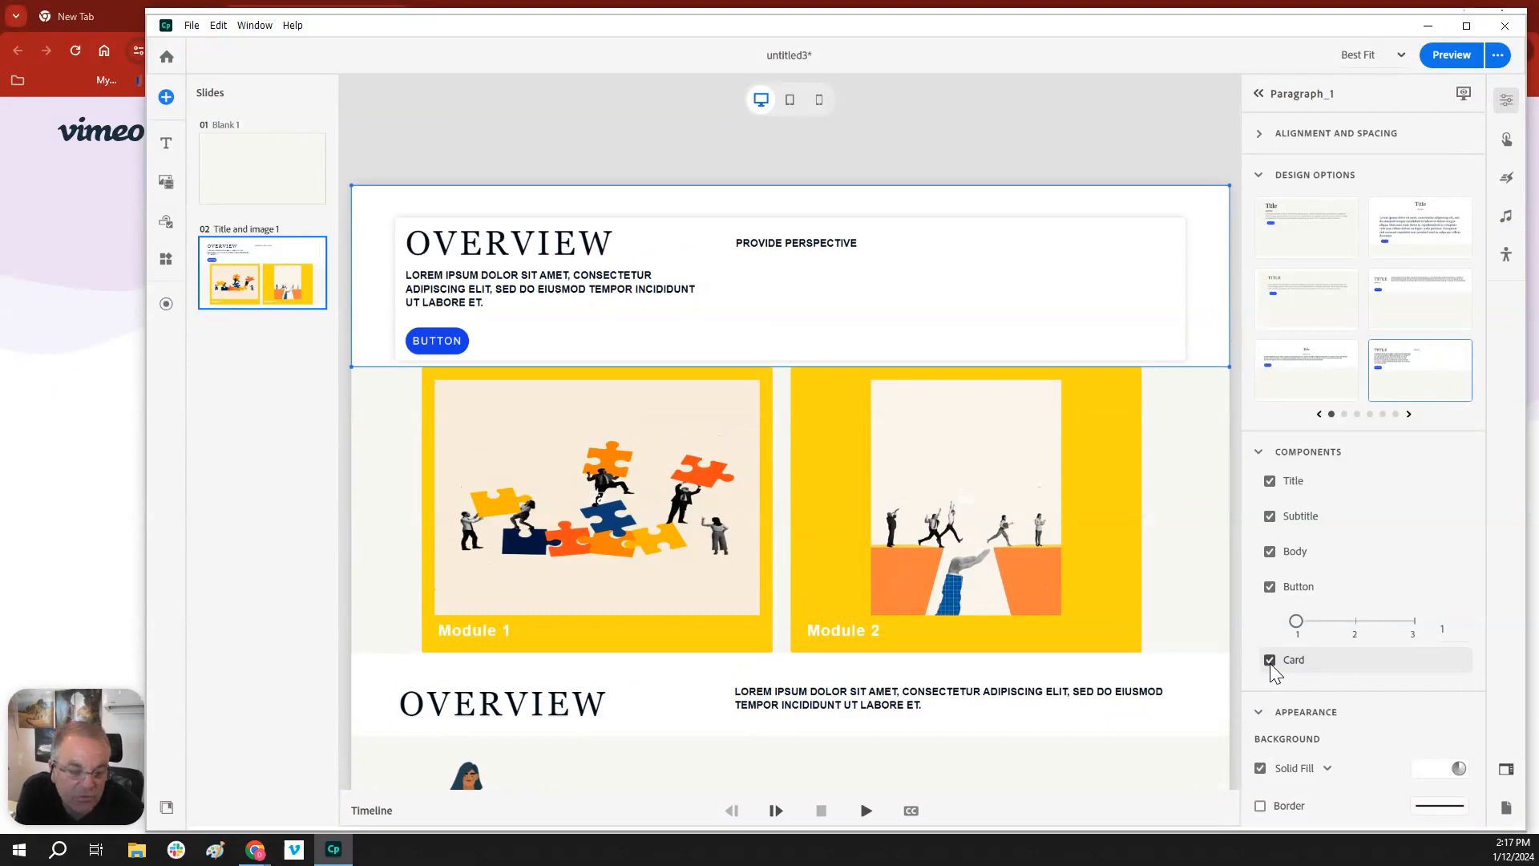
Step: Remove the added card, subtitle and button from the upper Overview block, keeping only its title and body
left_click(1270, 661)
left_click(1270, 551)
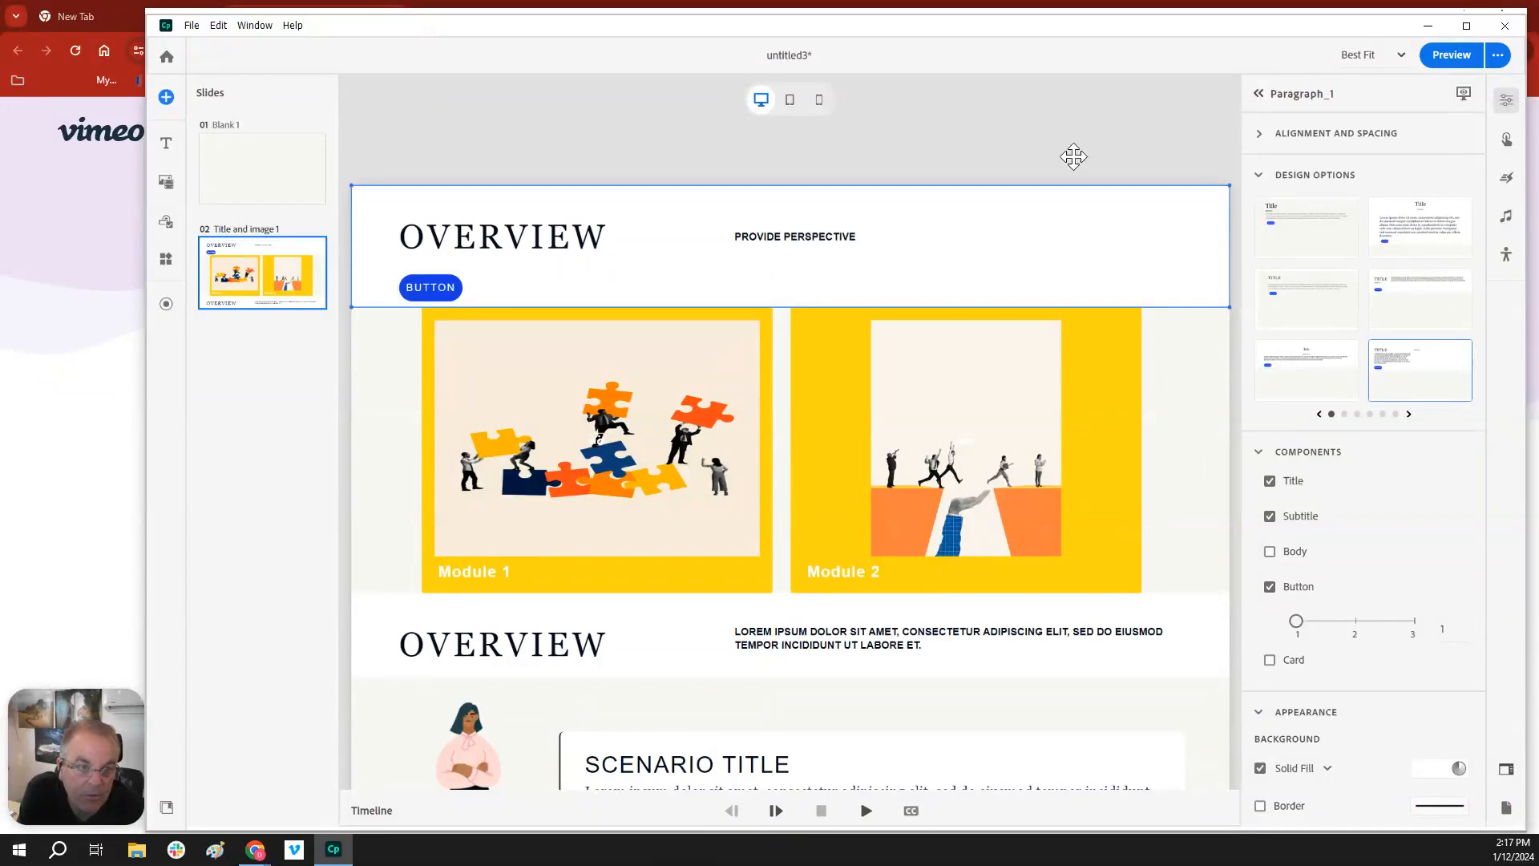
left_click(1271, 551)
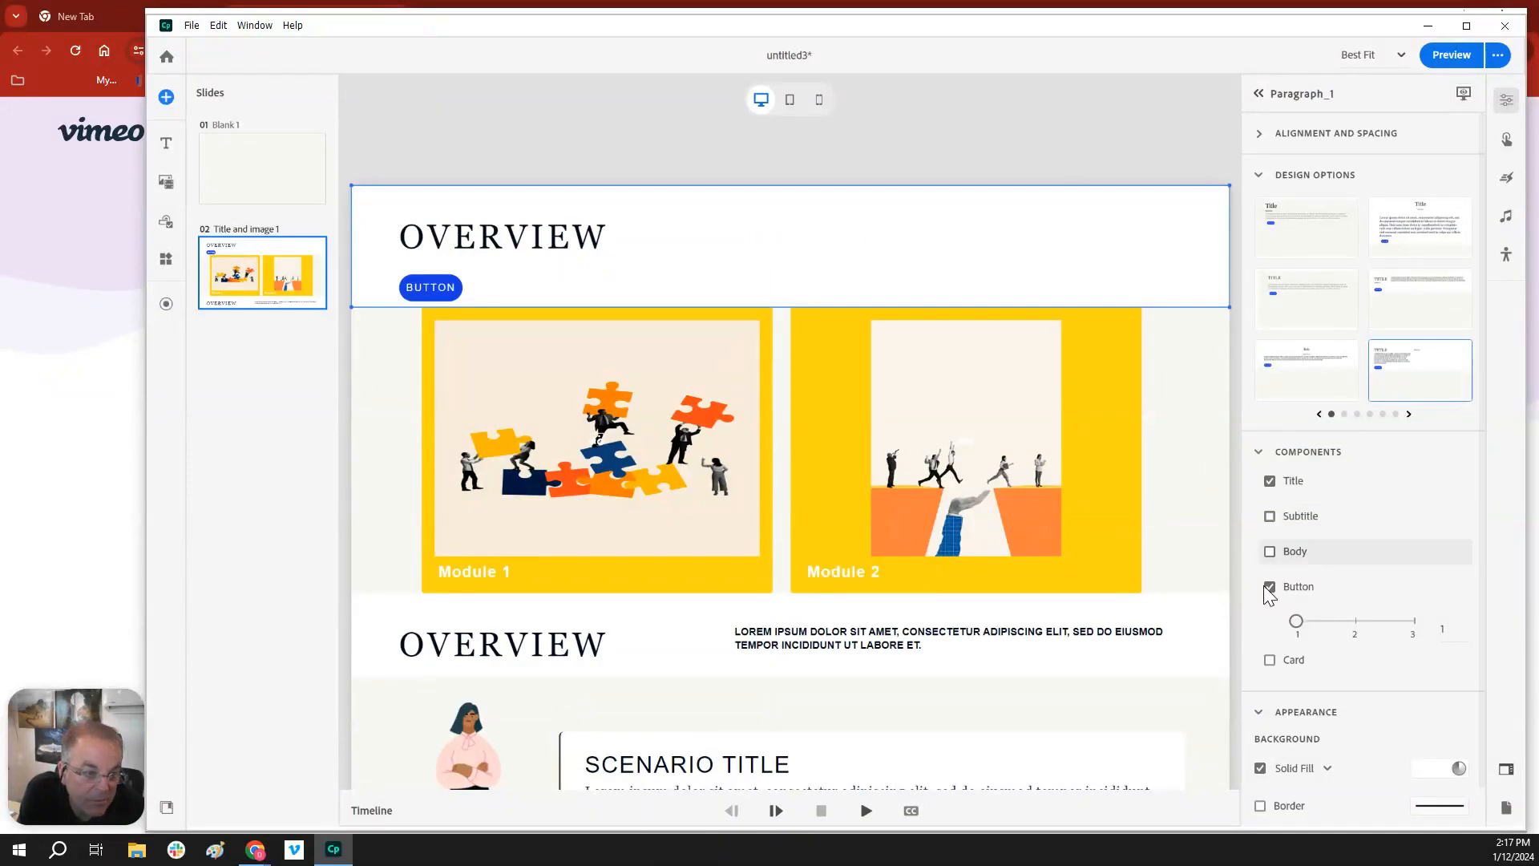
left_click(1271, 586)
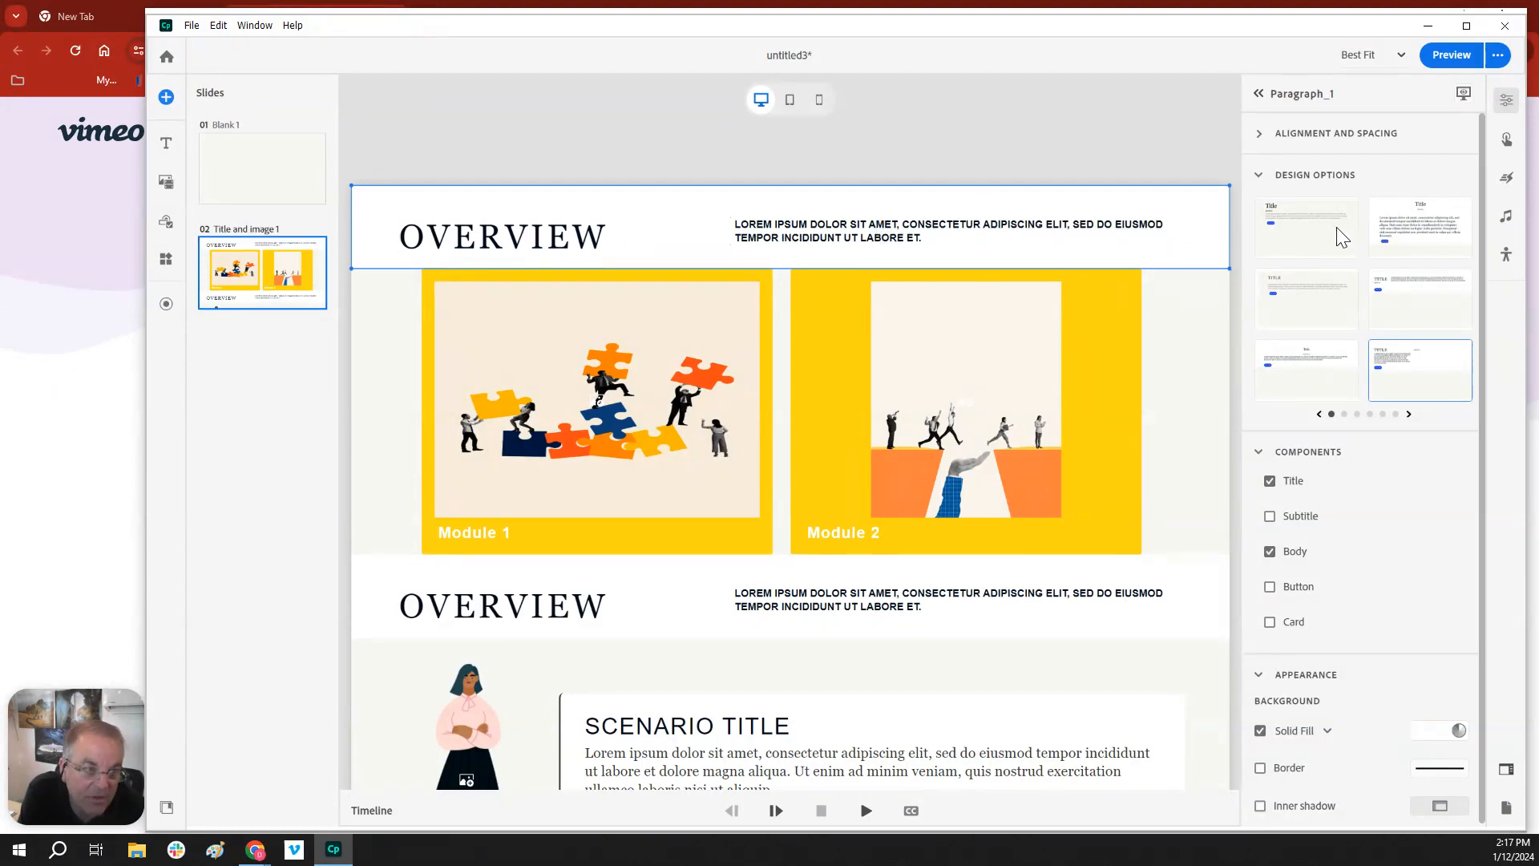
Step: Try several alternative design options on the upper Overview paragraph block, including Paragraph All Sections 3
left_click(1420, 230)
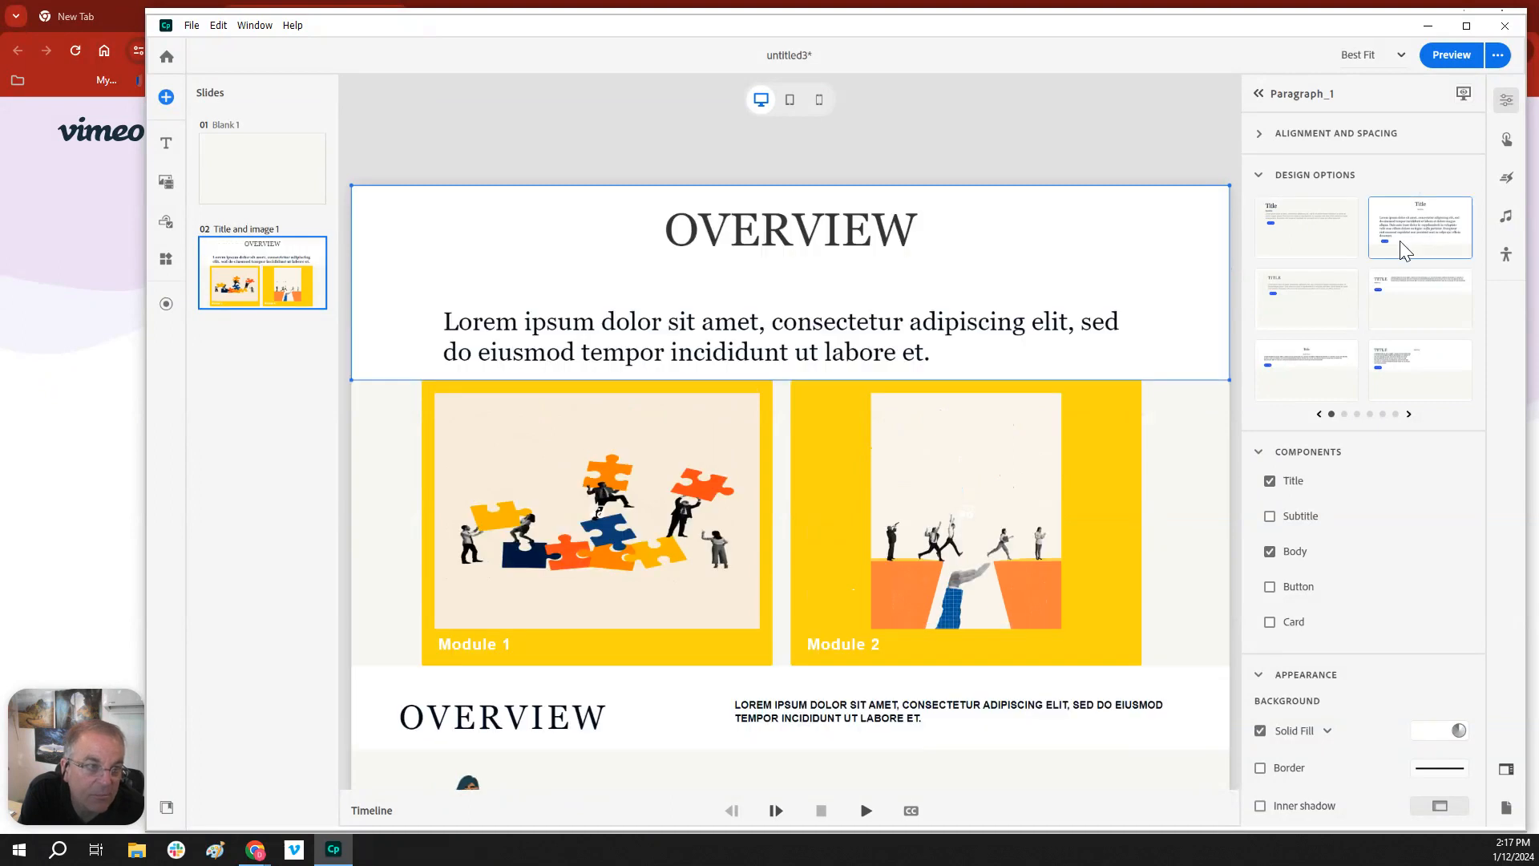
left_click(1305, 304)
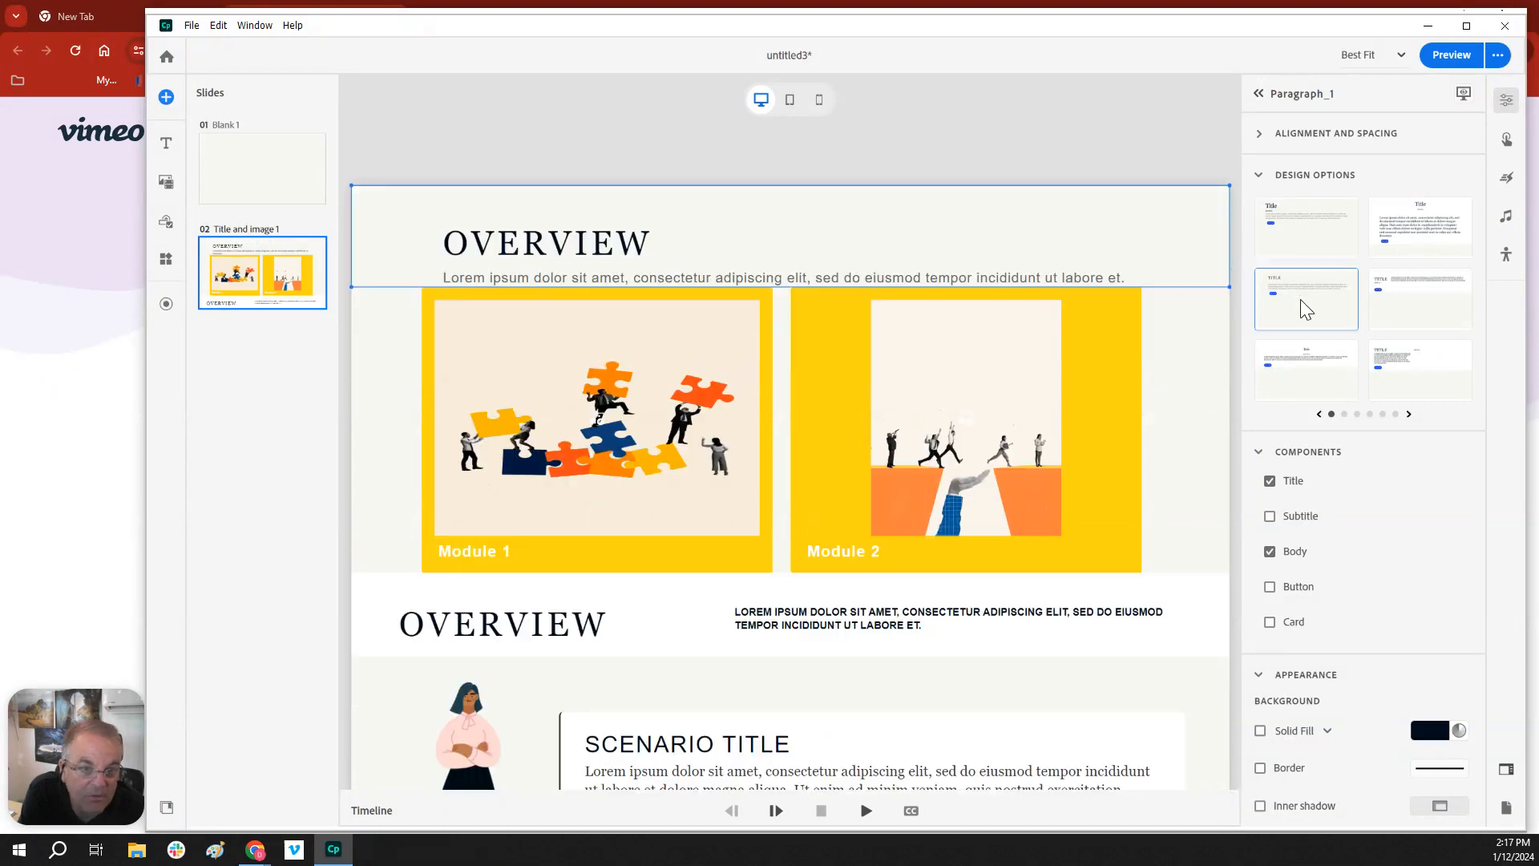
left_click(1428, 290)
left_click(1321, 354)
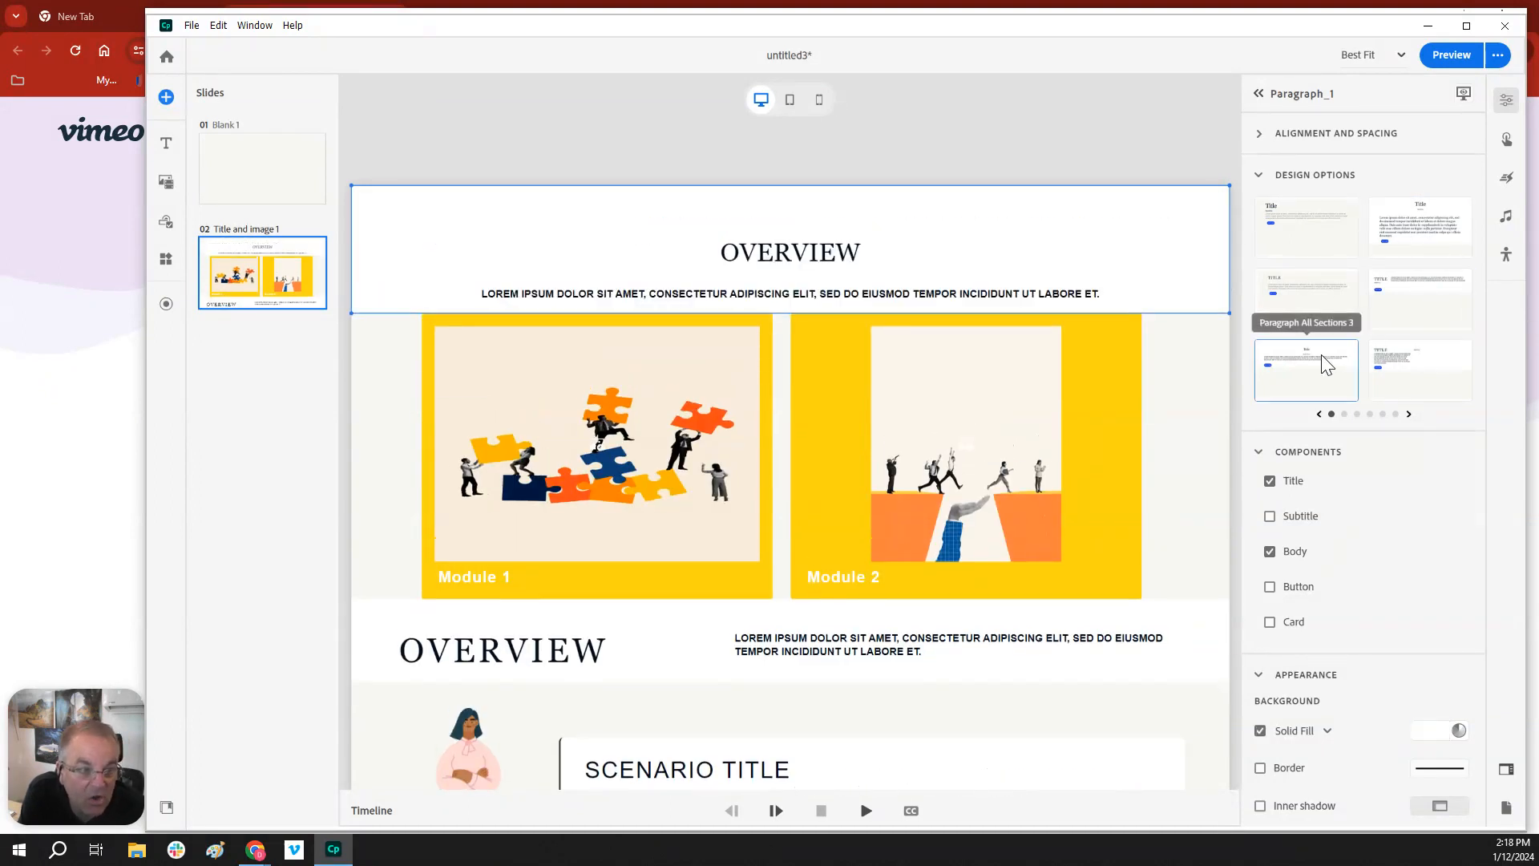
left_click(1418, 371)
Step: Apply the centered design with the half-white, half-grey linear gradient background to the upper Overview paragraph block
left_click(1409, 414)
left_click(1409, 415)
left_click(1409, 415)
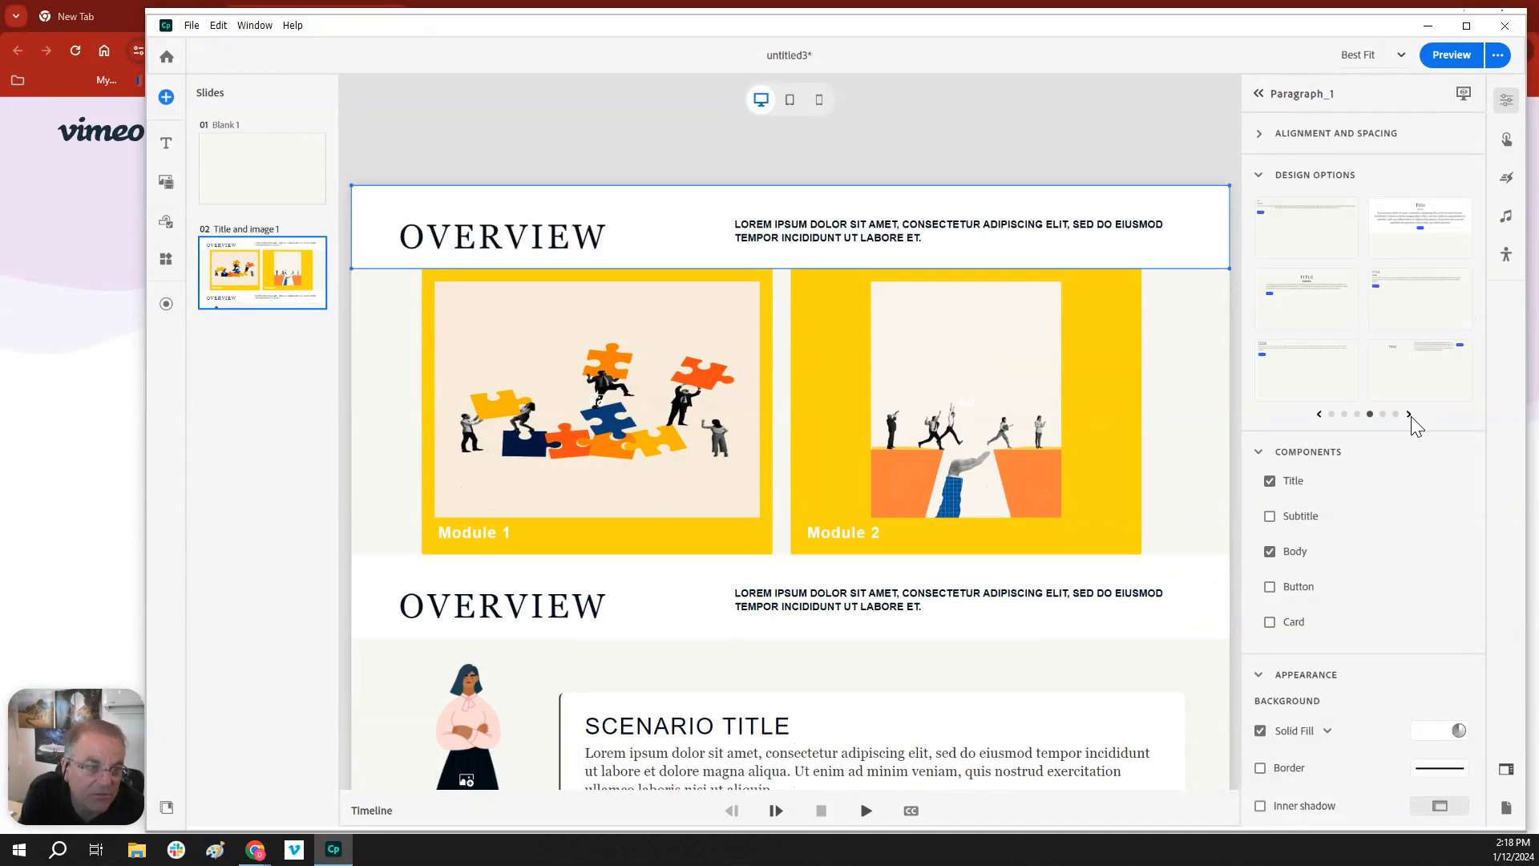
left_click(1319, 414)
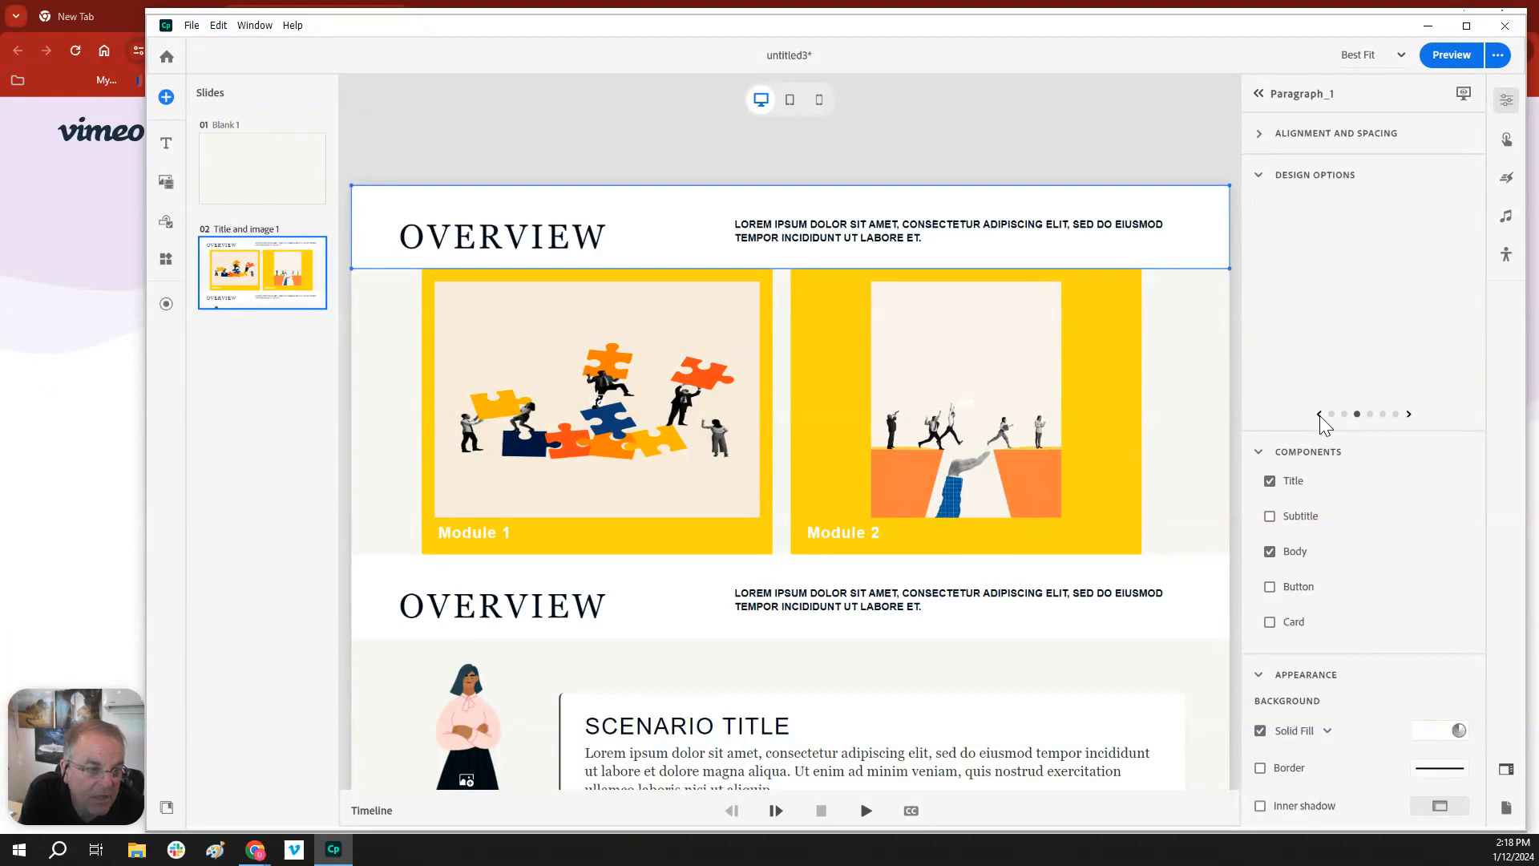
left_click(1324, 298)
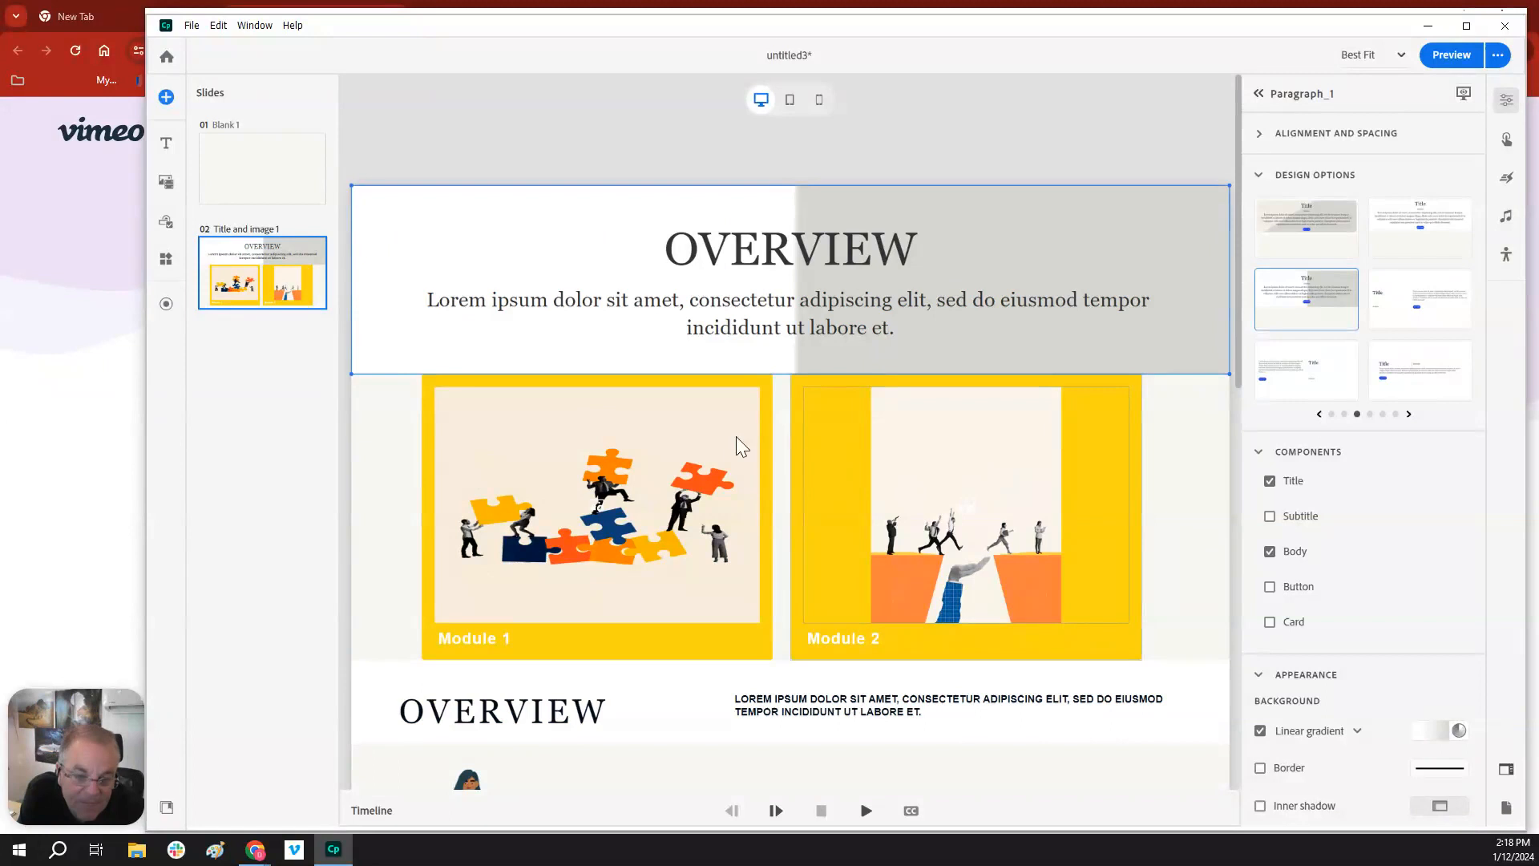
Step: Set the number of images in the module image grid to 4
left_click(1199, 491)
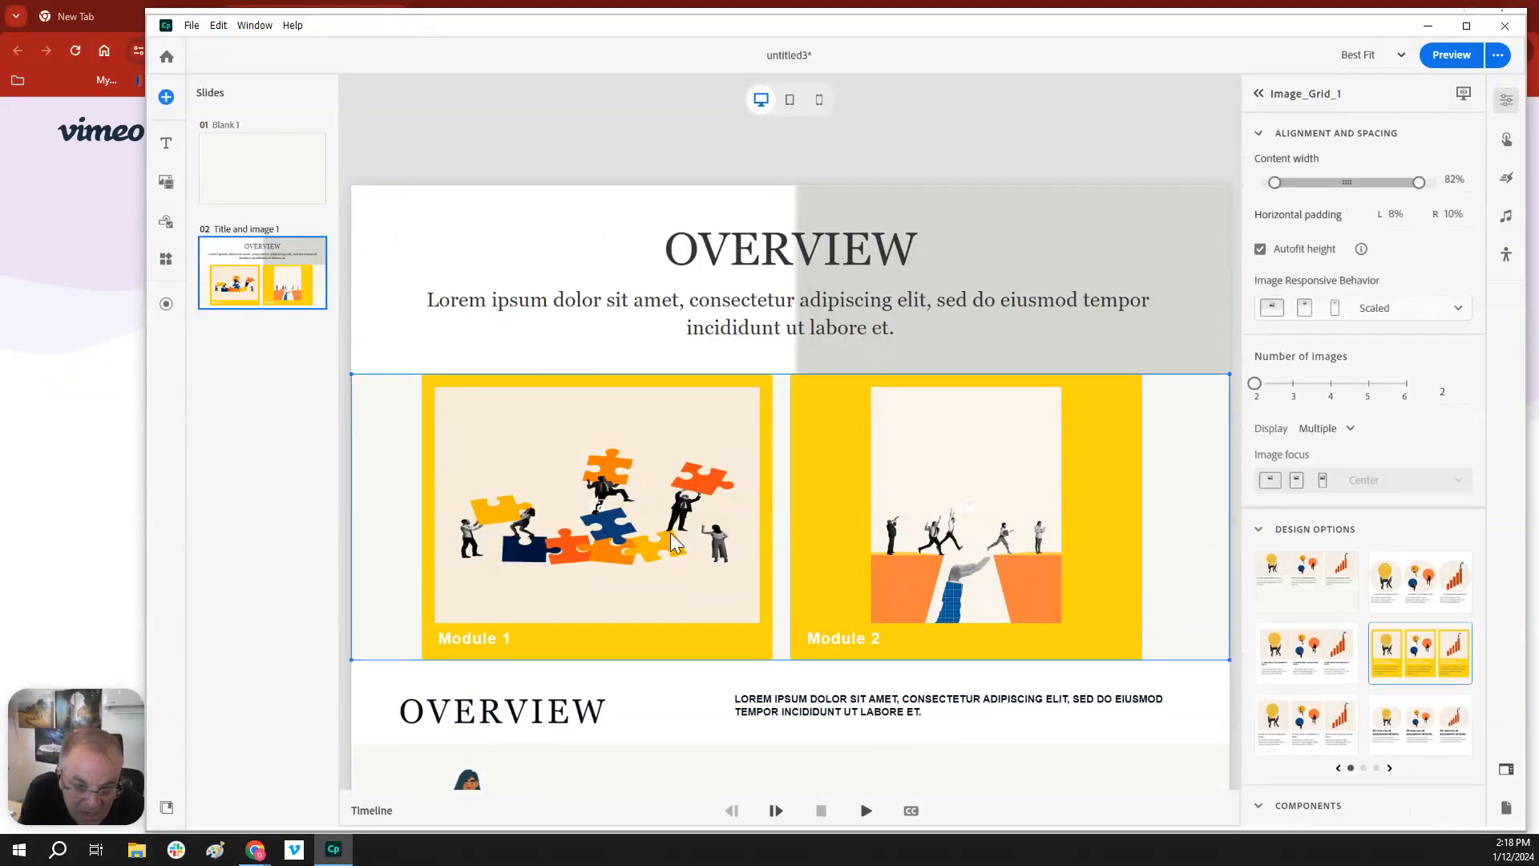
scroll(1146, 545, "down", 1)
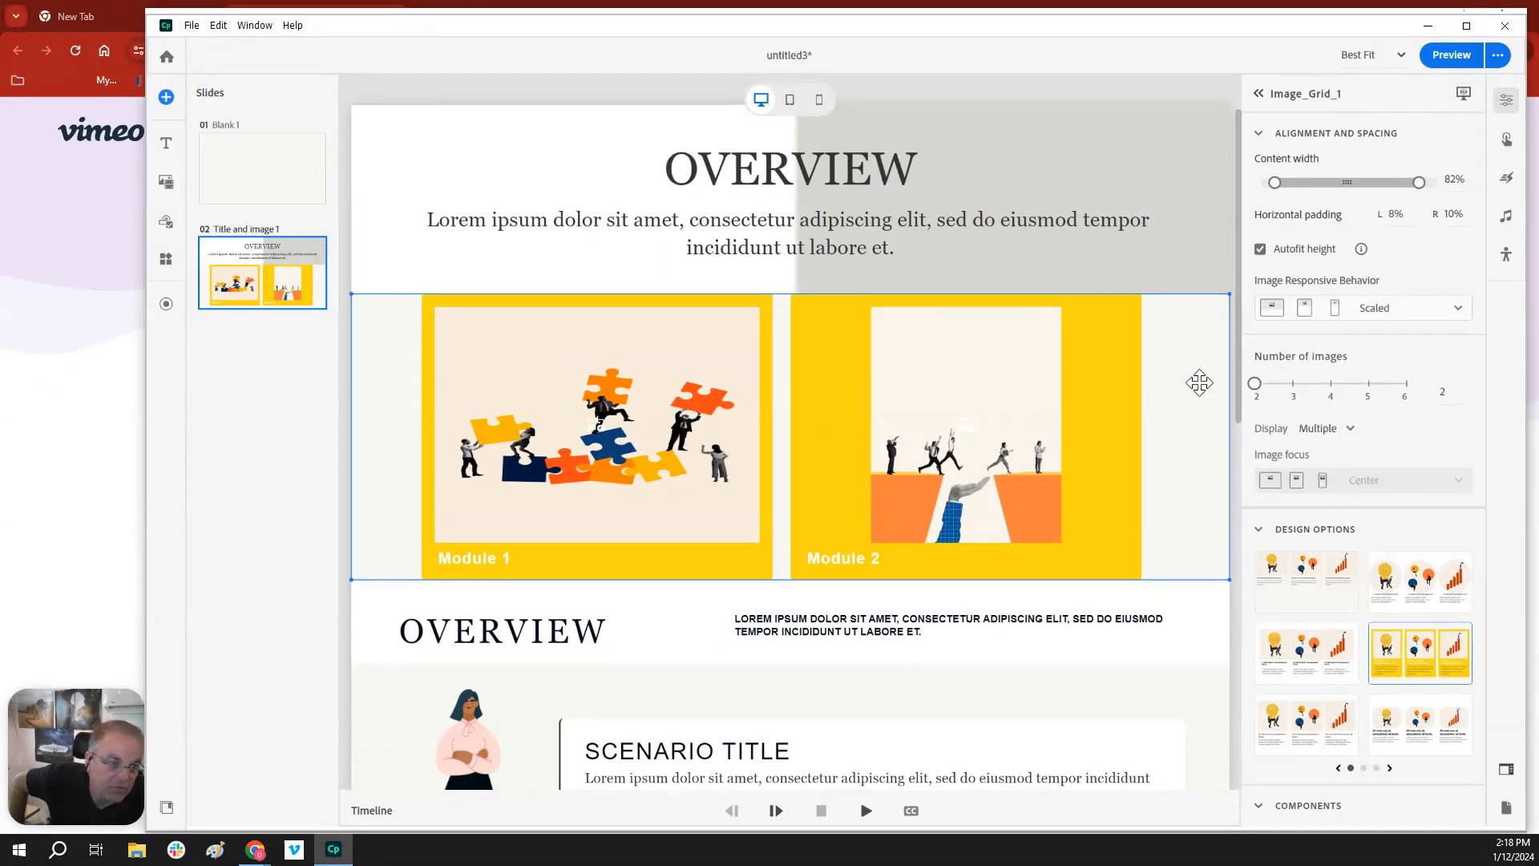
left_click_drag(1255, 386, 1330, 385)
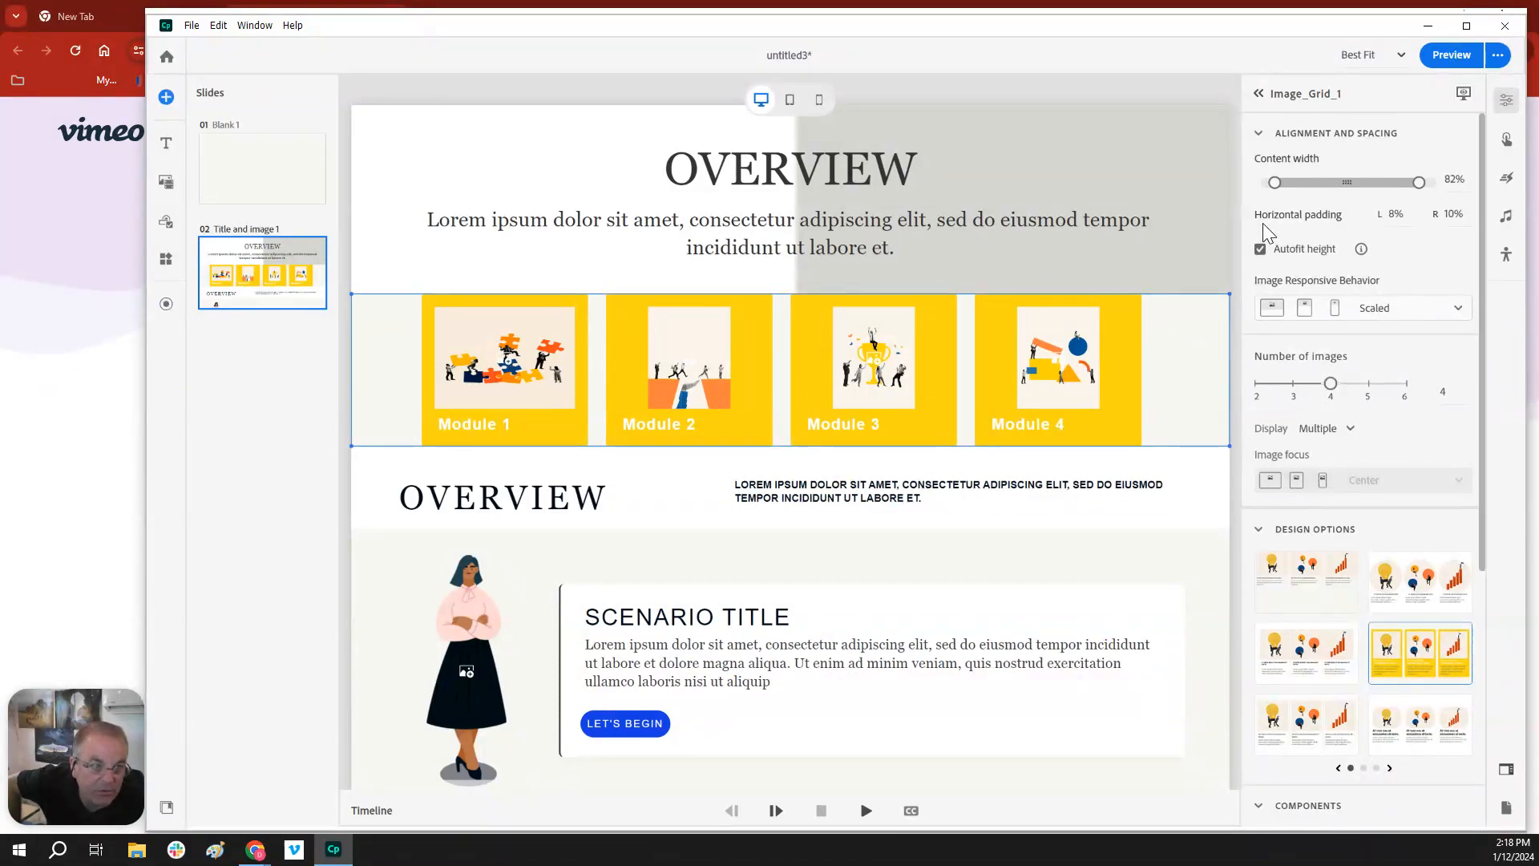
mouse_move(1274, 183)
left_mouse_down()
mouse_move(1319, 184)
mouse_move(1275, 183)
left_mouse_up()
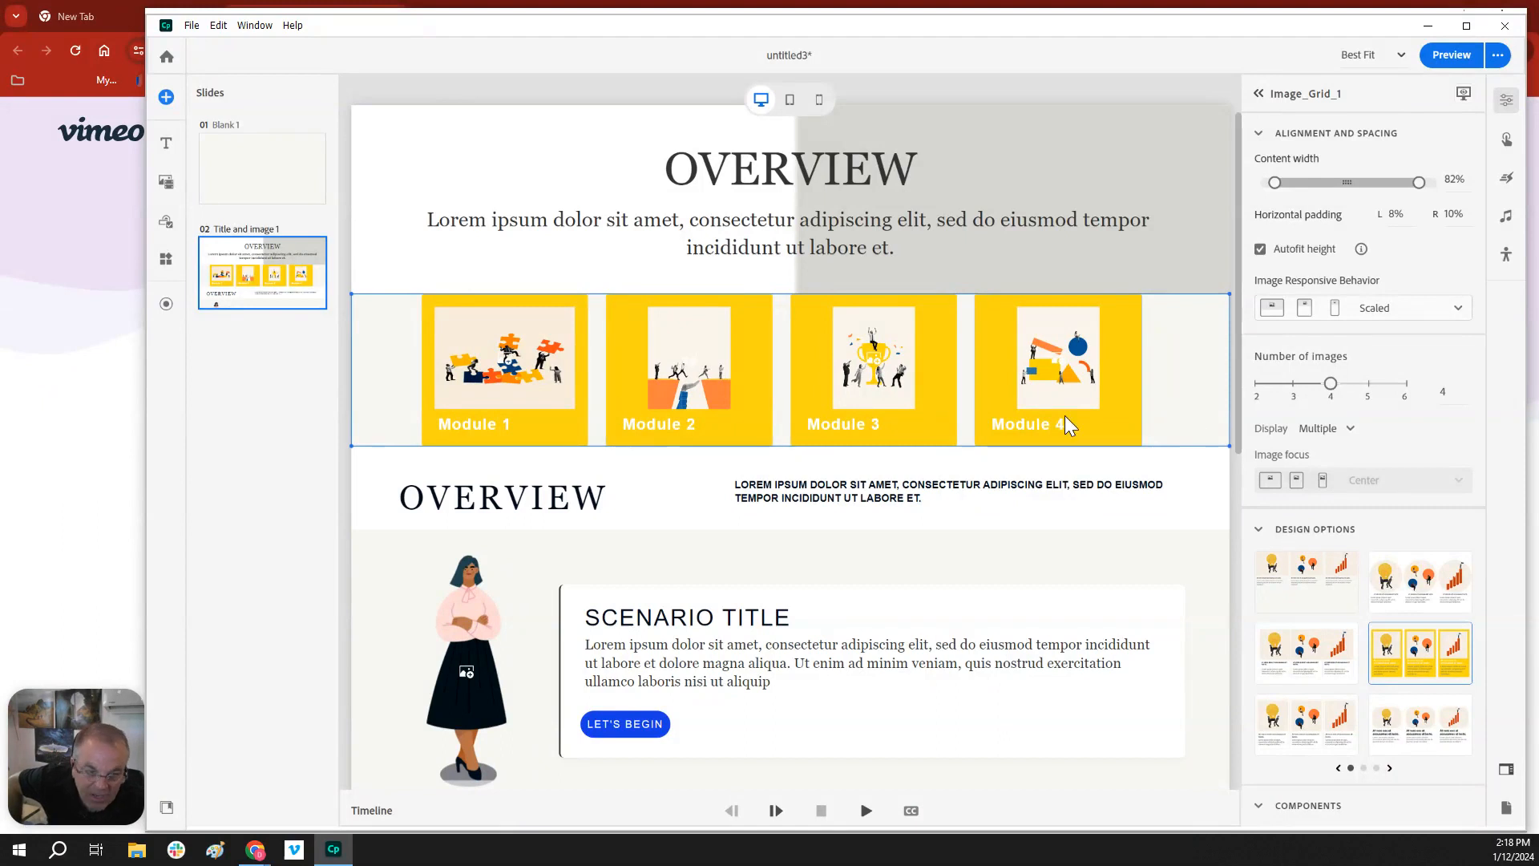
Step: Try the circular-image, yellow-card and white-card designs on the module image grid
left_click(1415, 582)
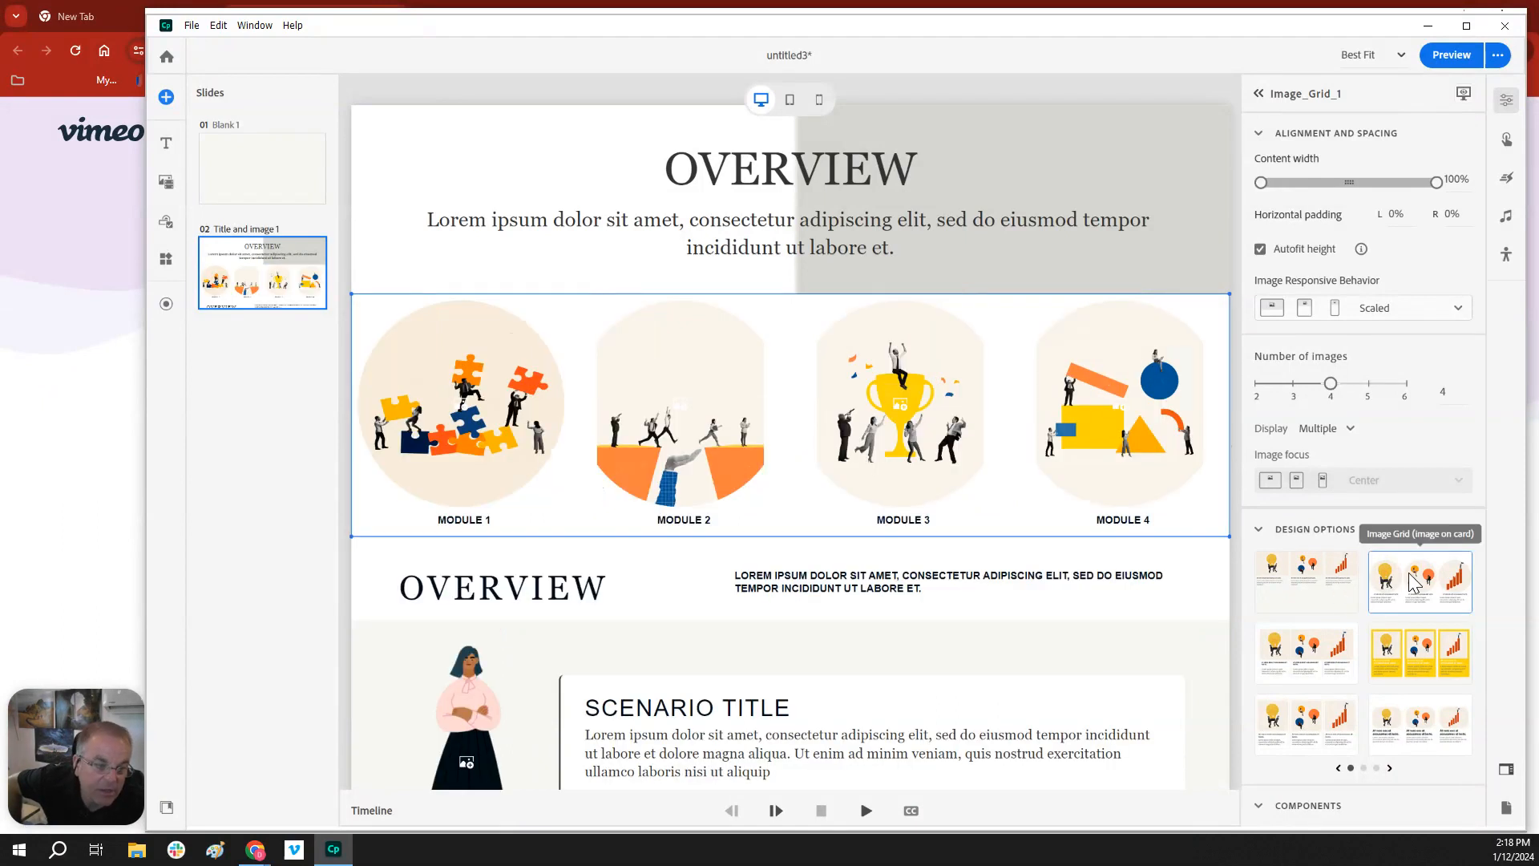
left_click(1434, 657)
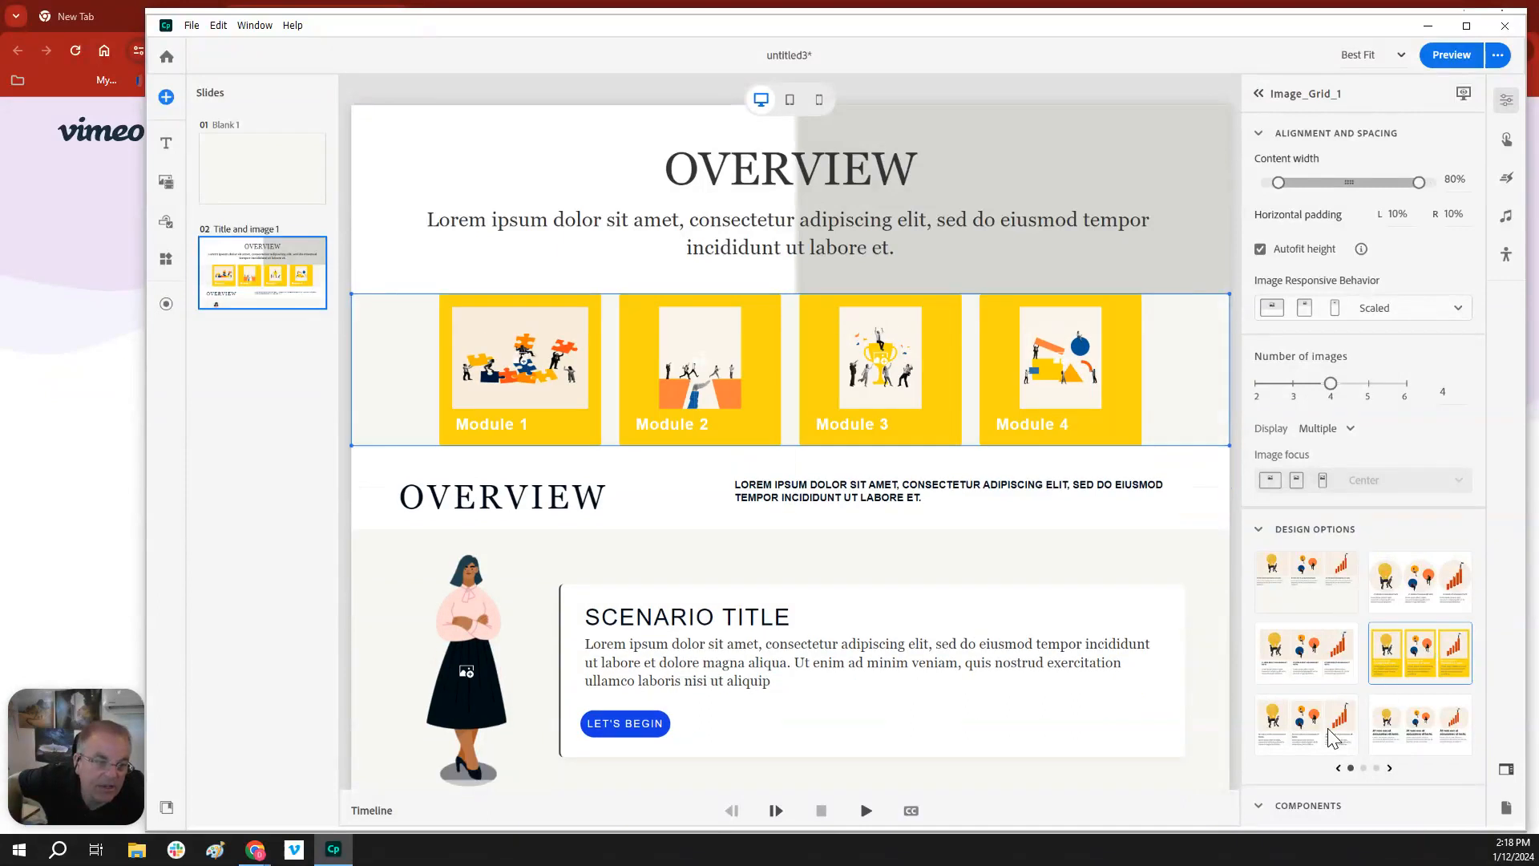
left_click(1421, 731)
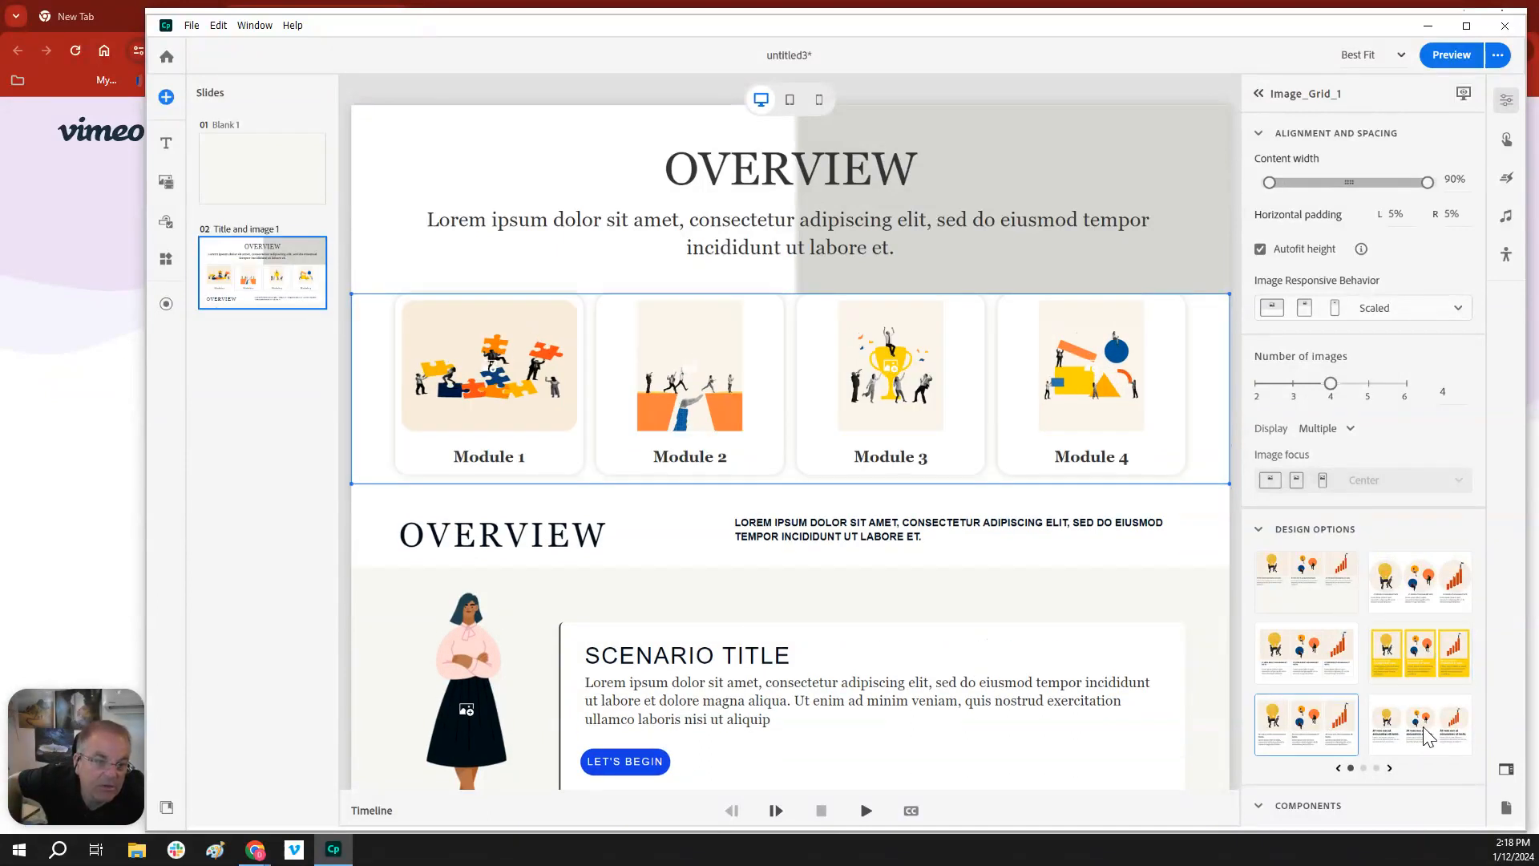
Step: Apply the white image grid design with large round images and small centered serif captions to the four modules
left_click(1389, 768)
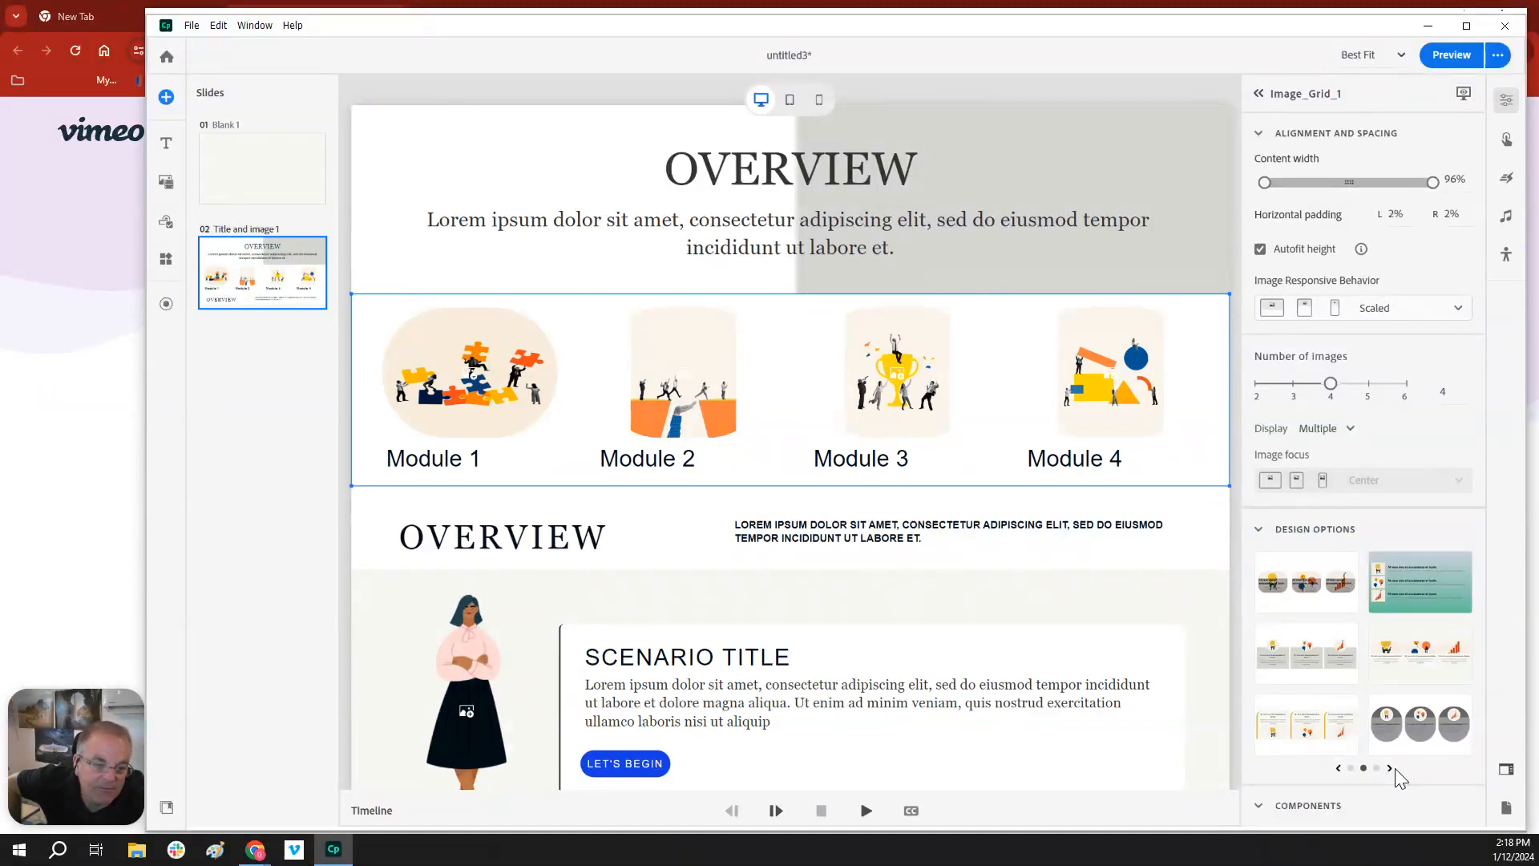
left_click(1392, 768)
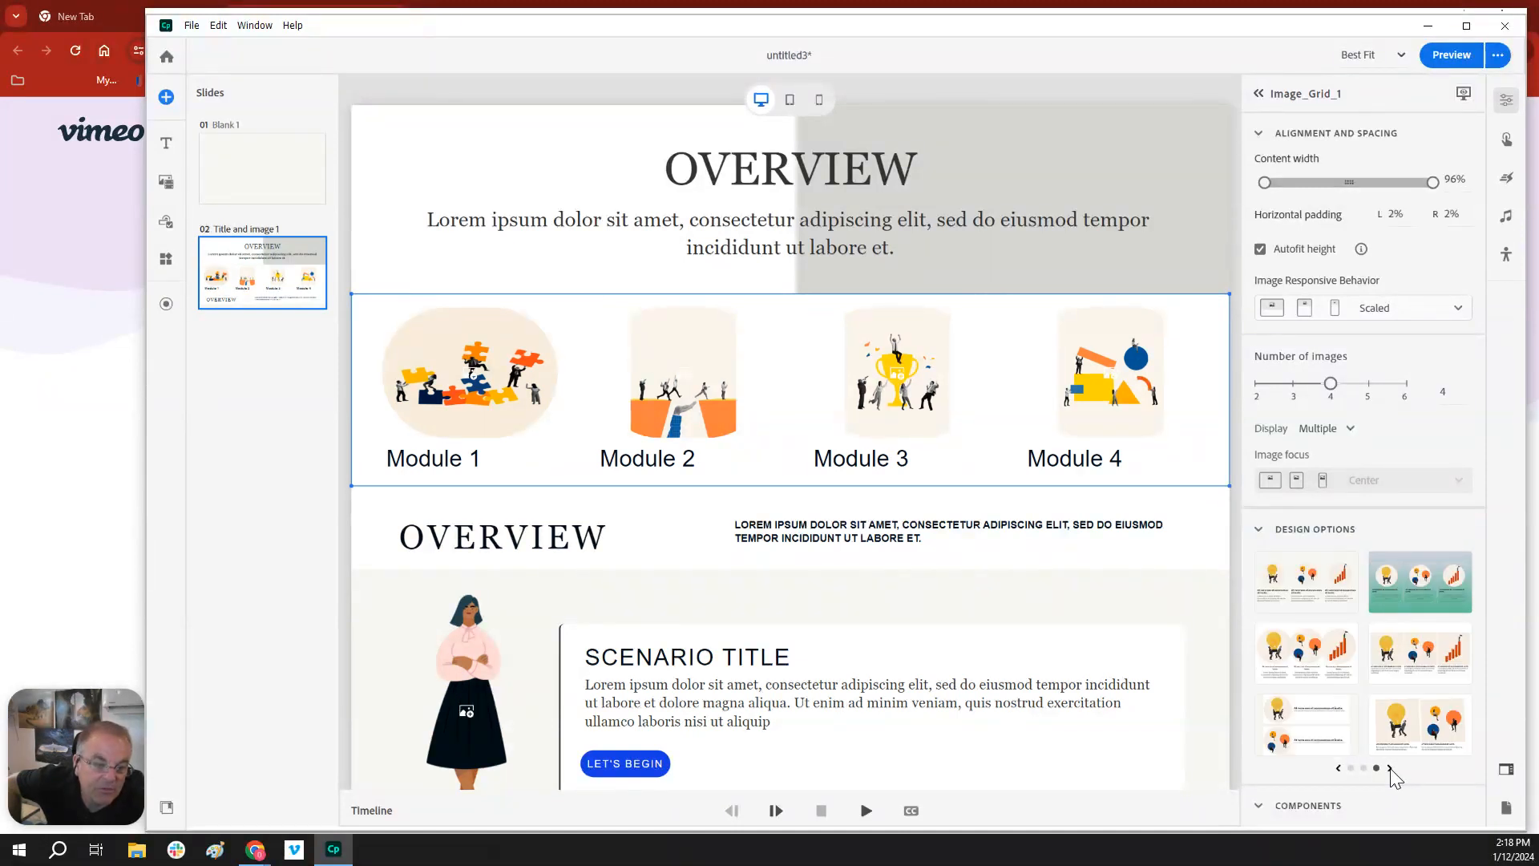
left_click(1319, 664)
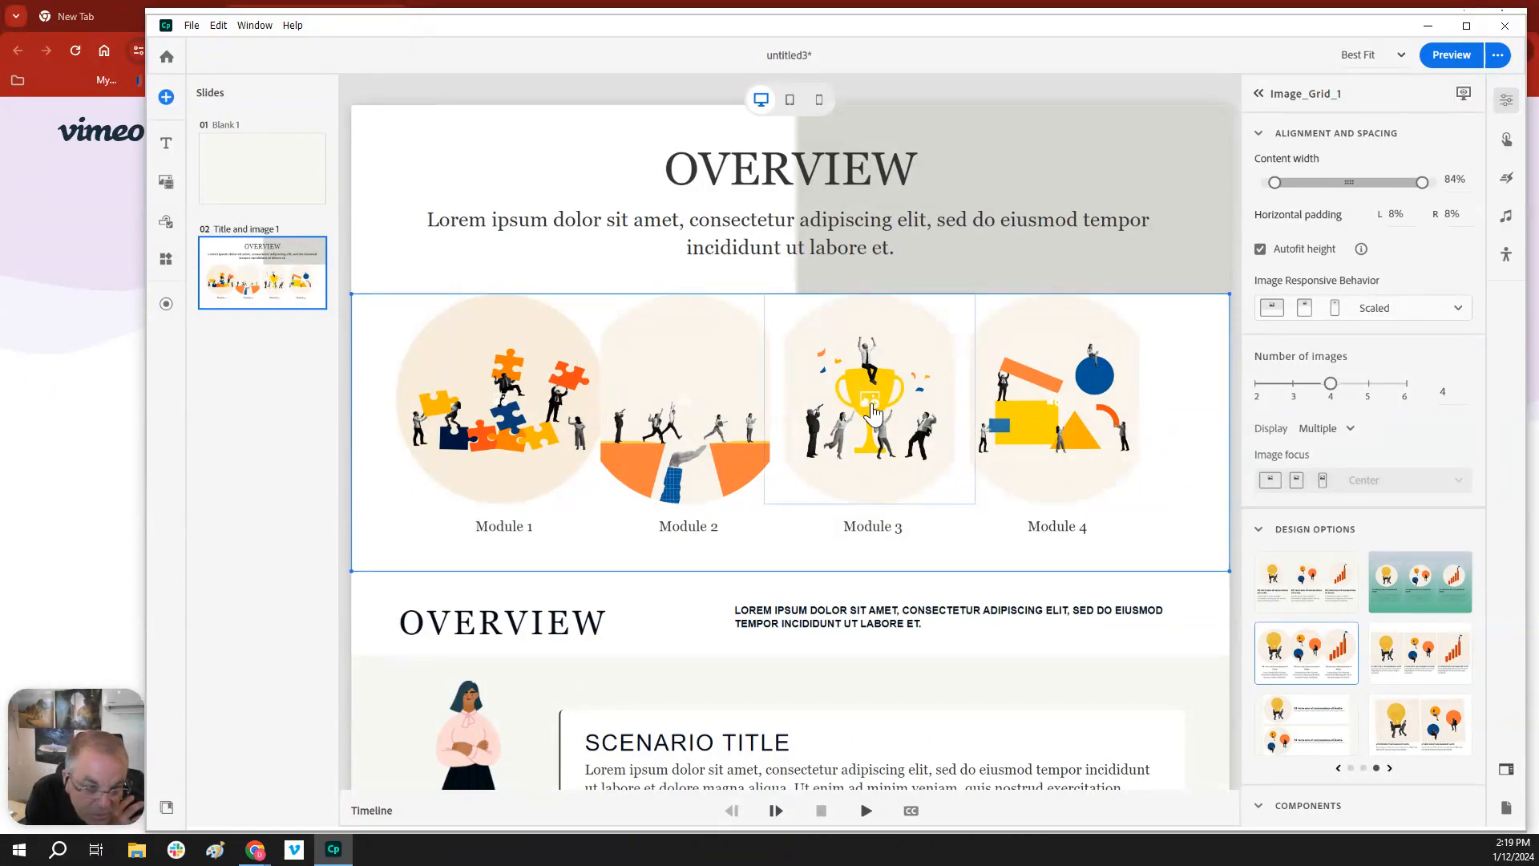
Step: Replace the placeholder character in the first scenario block with the Anna asset character, using the pose with one open hand extended sideways
scroll(553, 673, "down", 2)
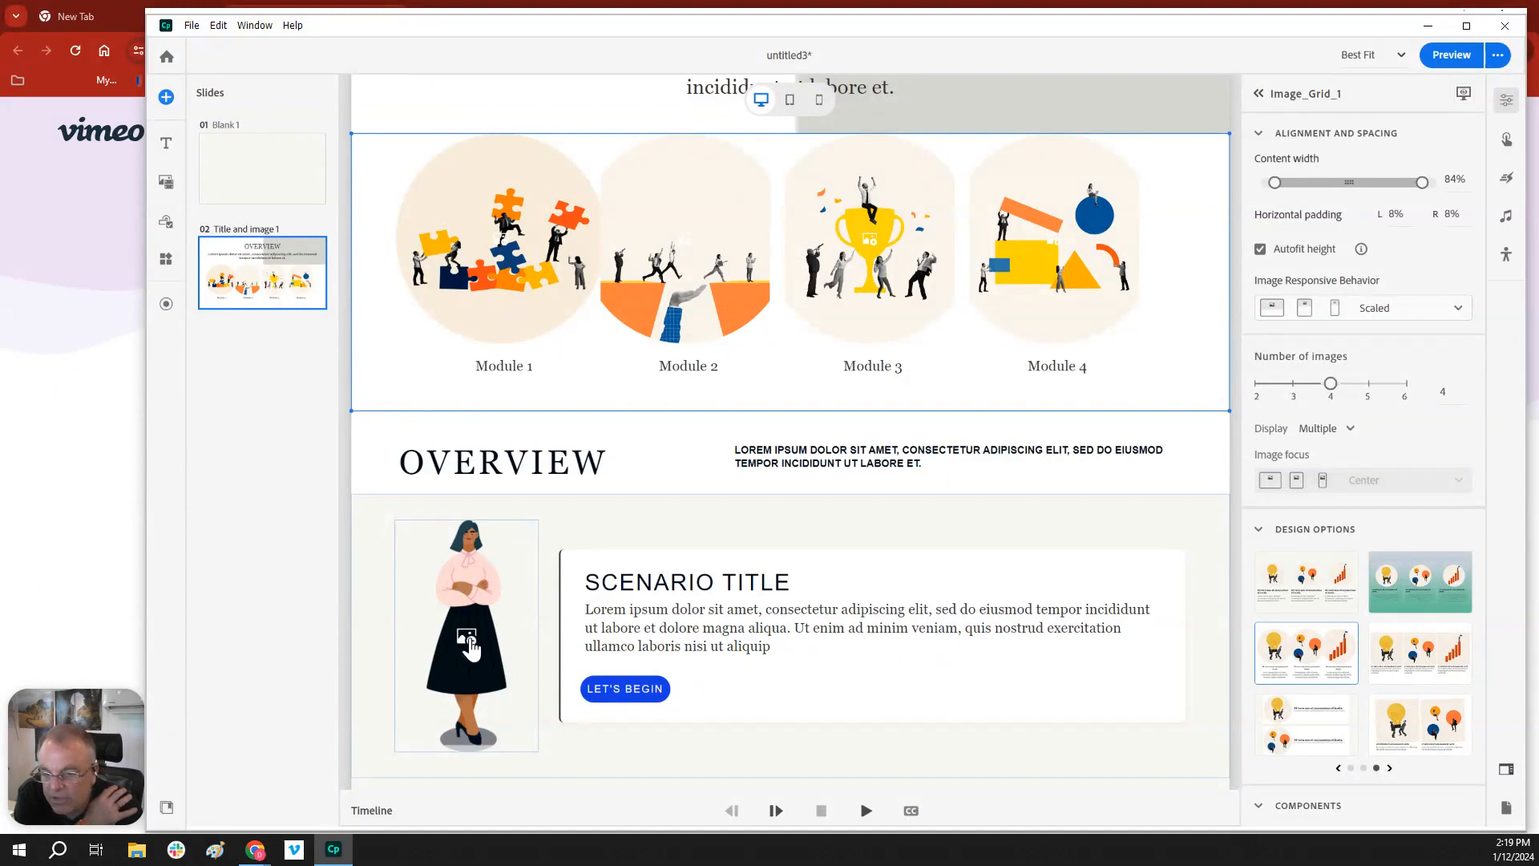
left_click(469, 645)
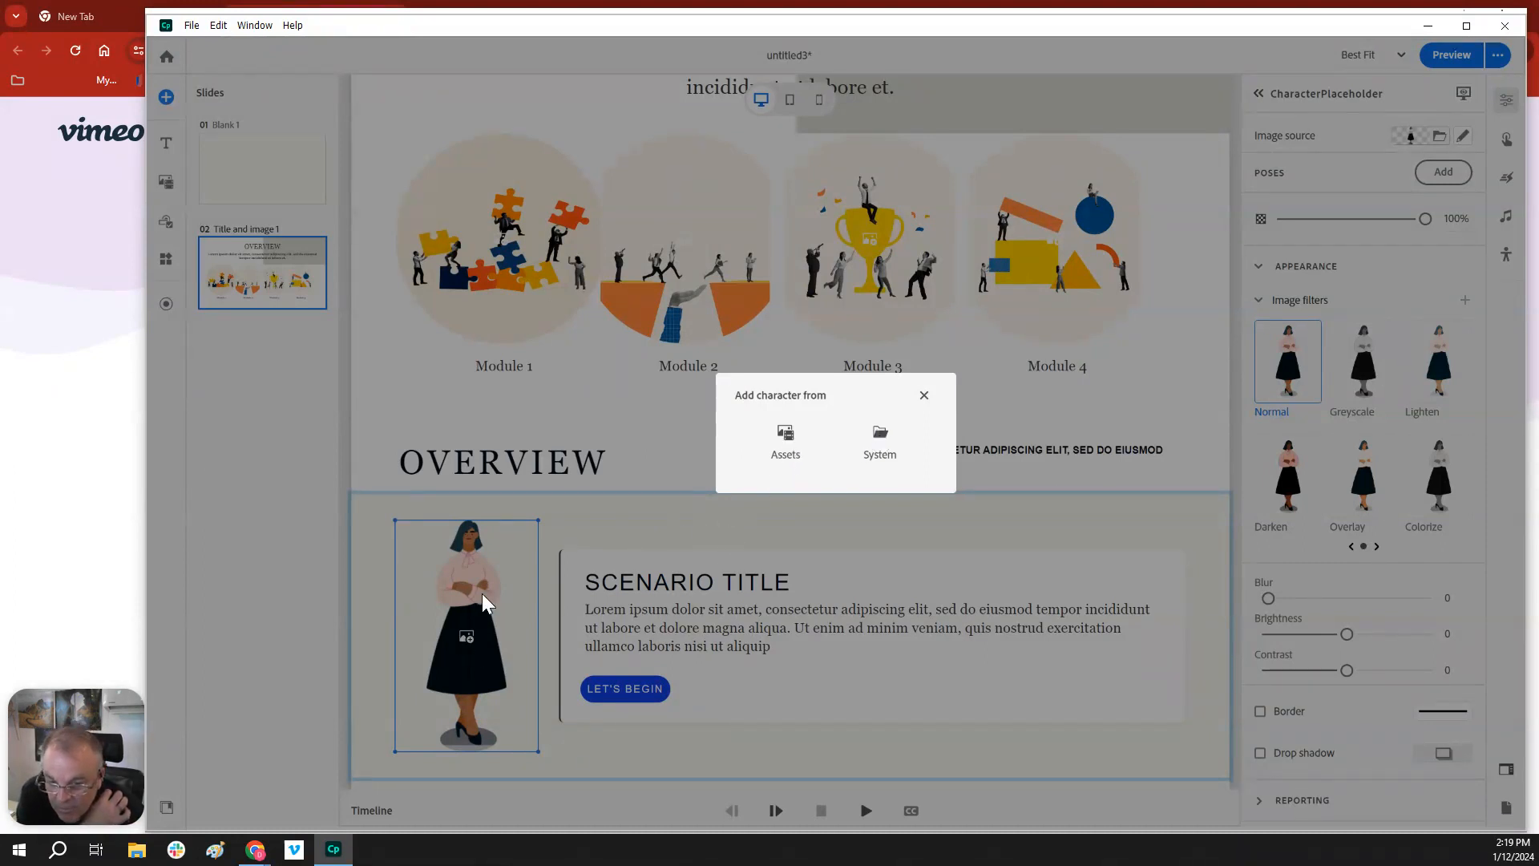
left_click(782, 434)
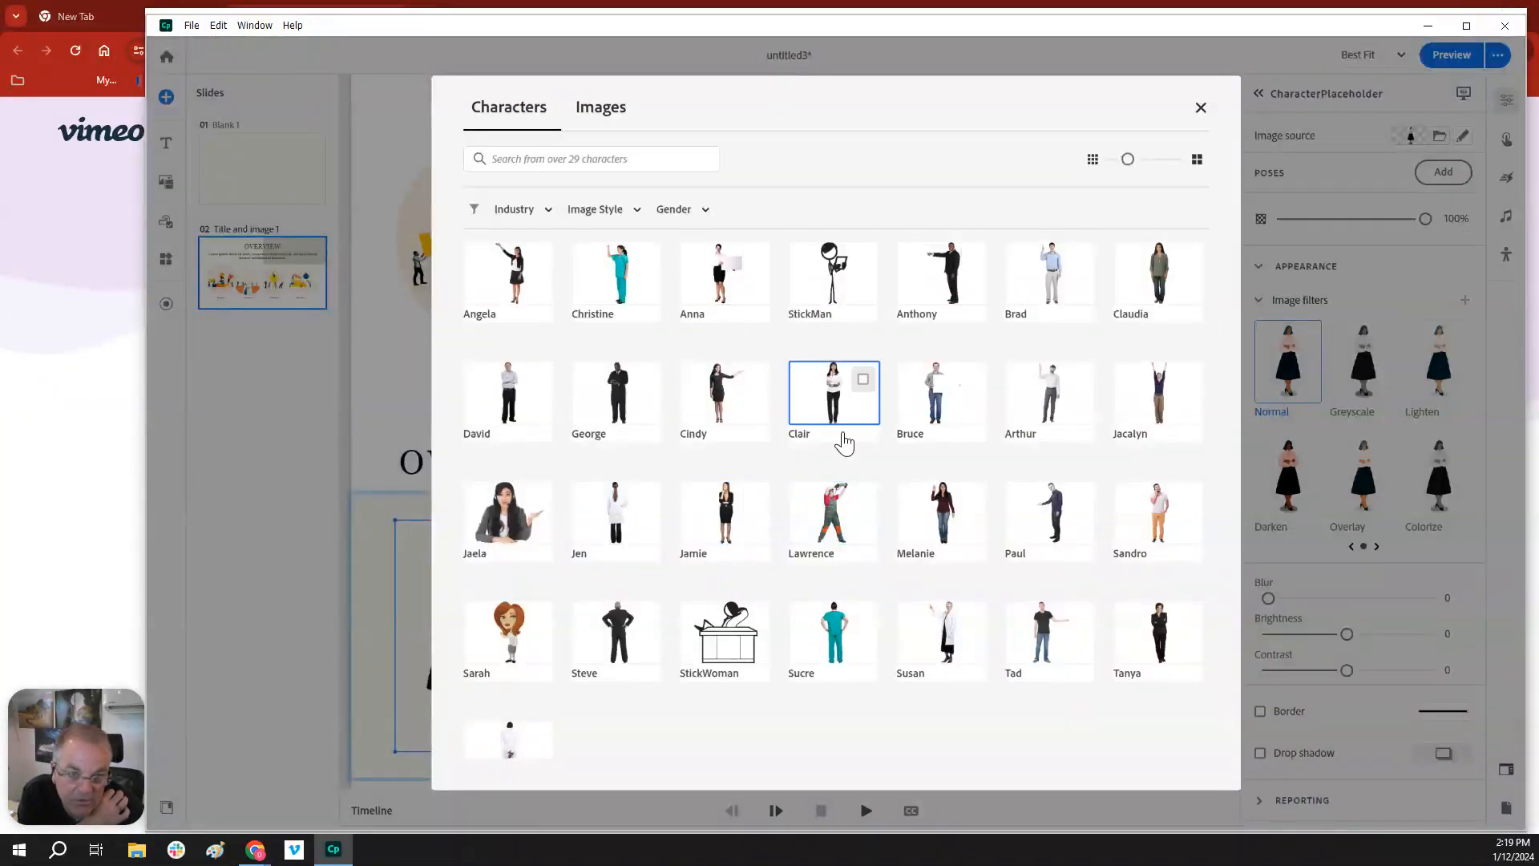
left_click(712, 288)
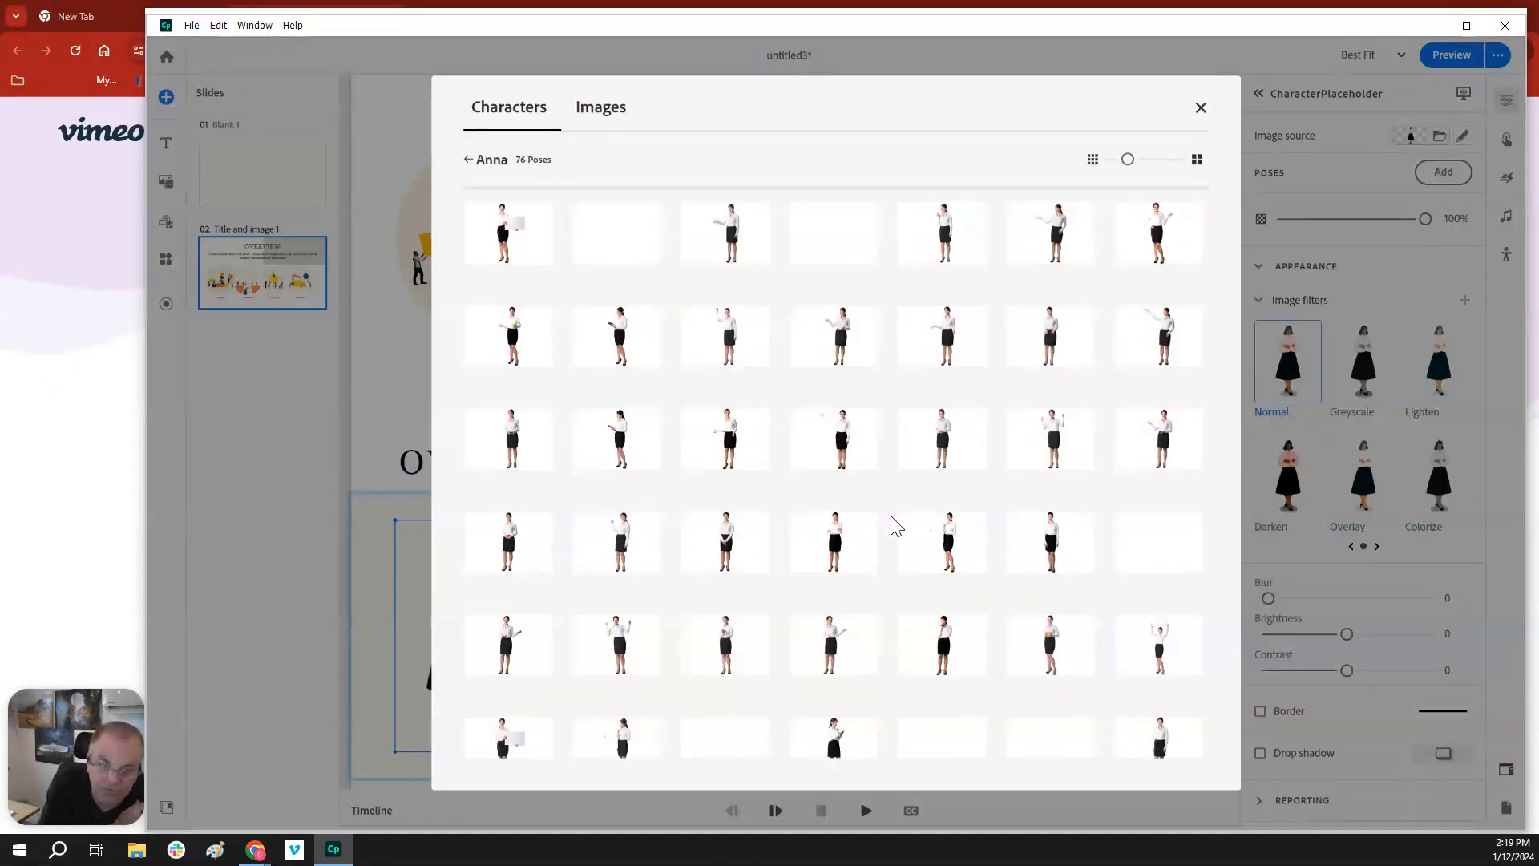
left_click(730, 237)
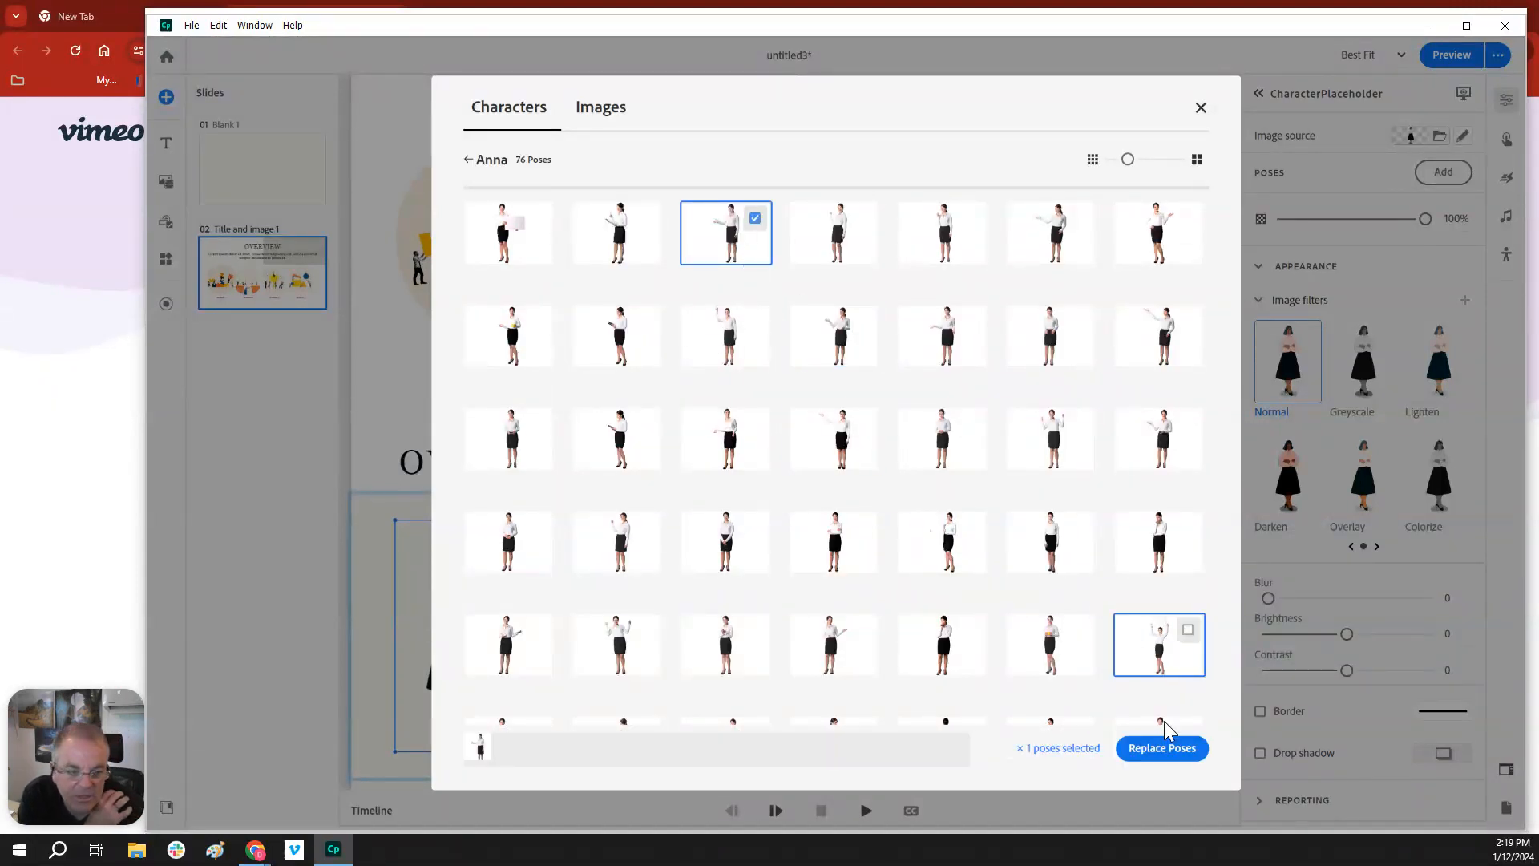
left_click(1174, 751)
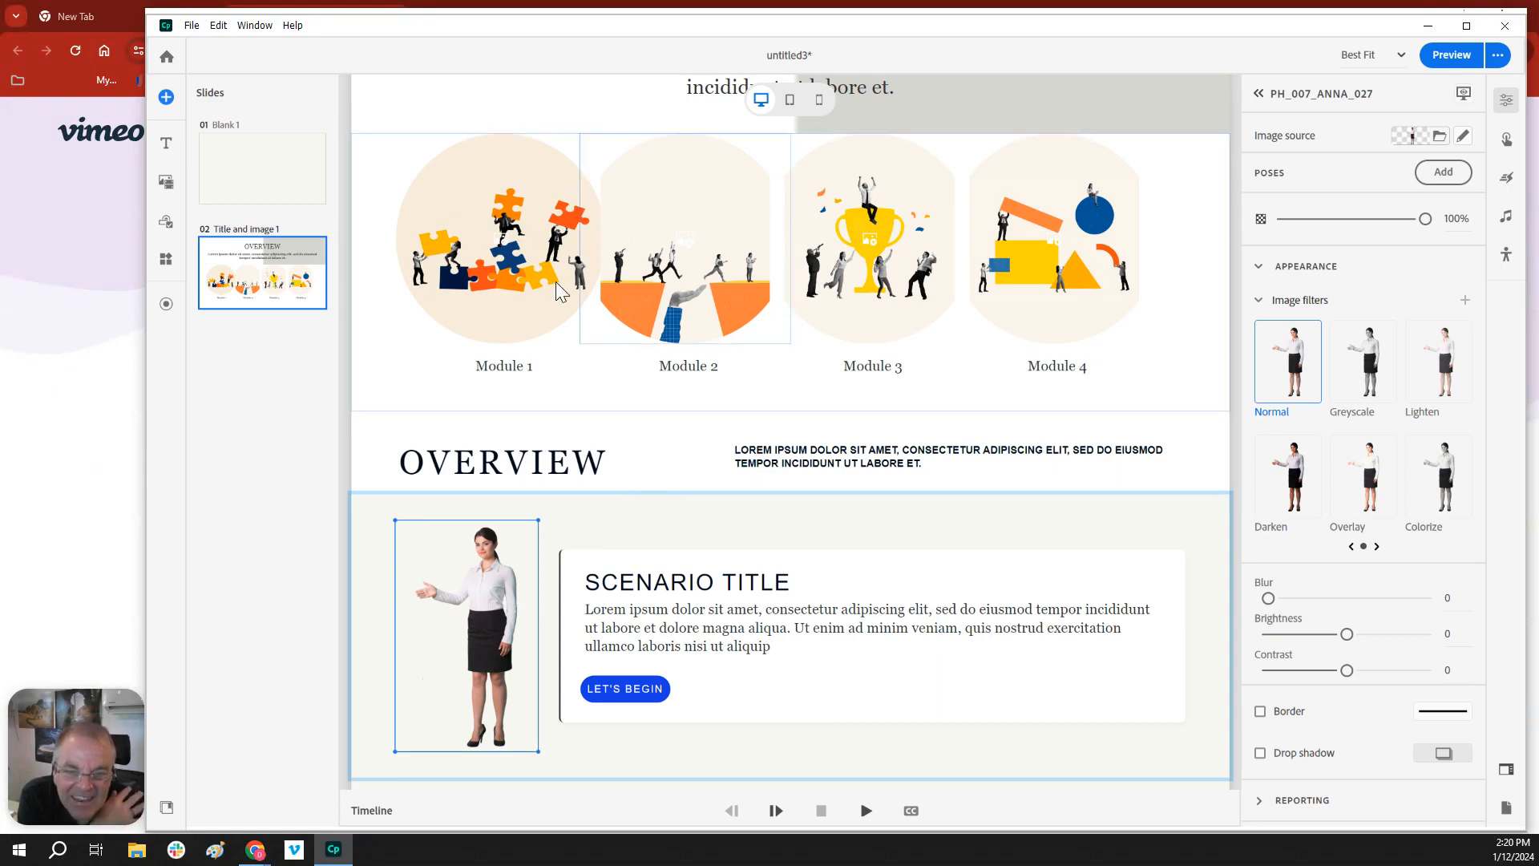
double_click(503, 251)
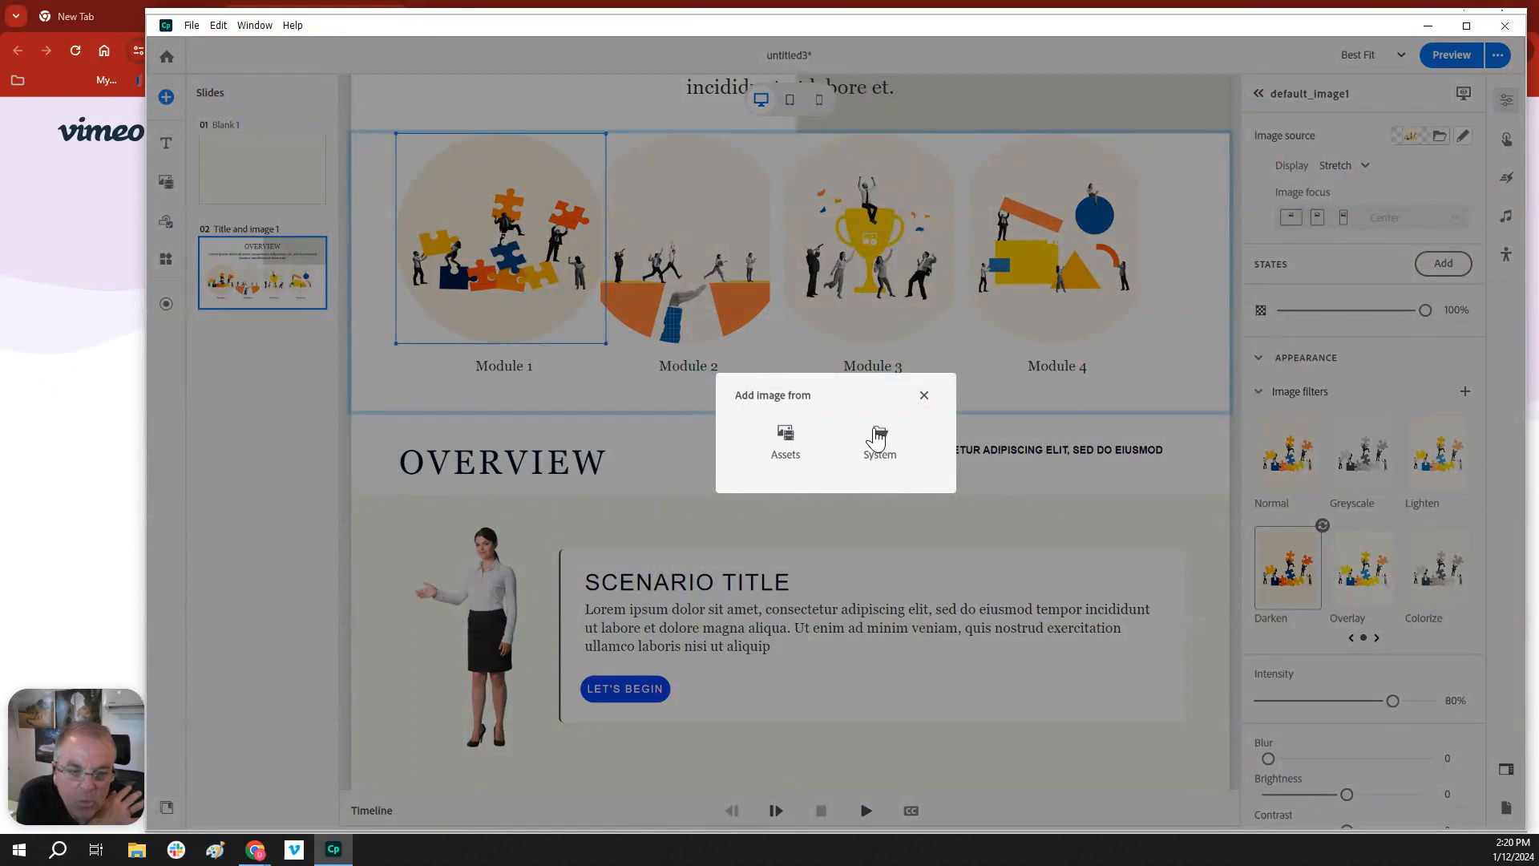
left_click(879, 437)
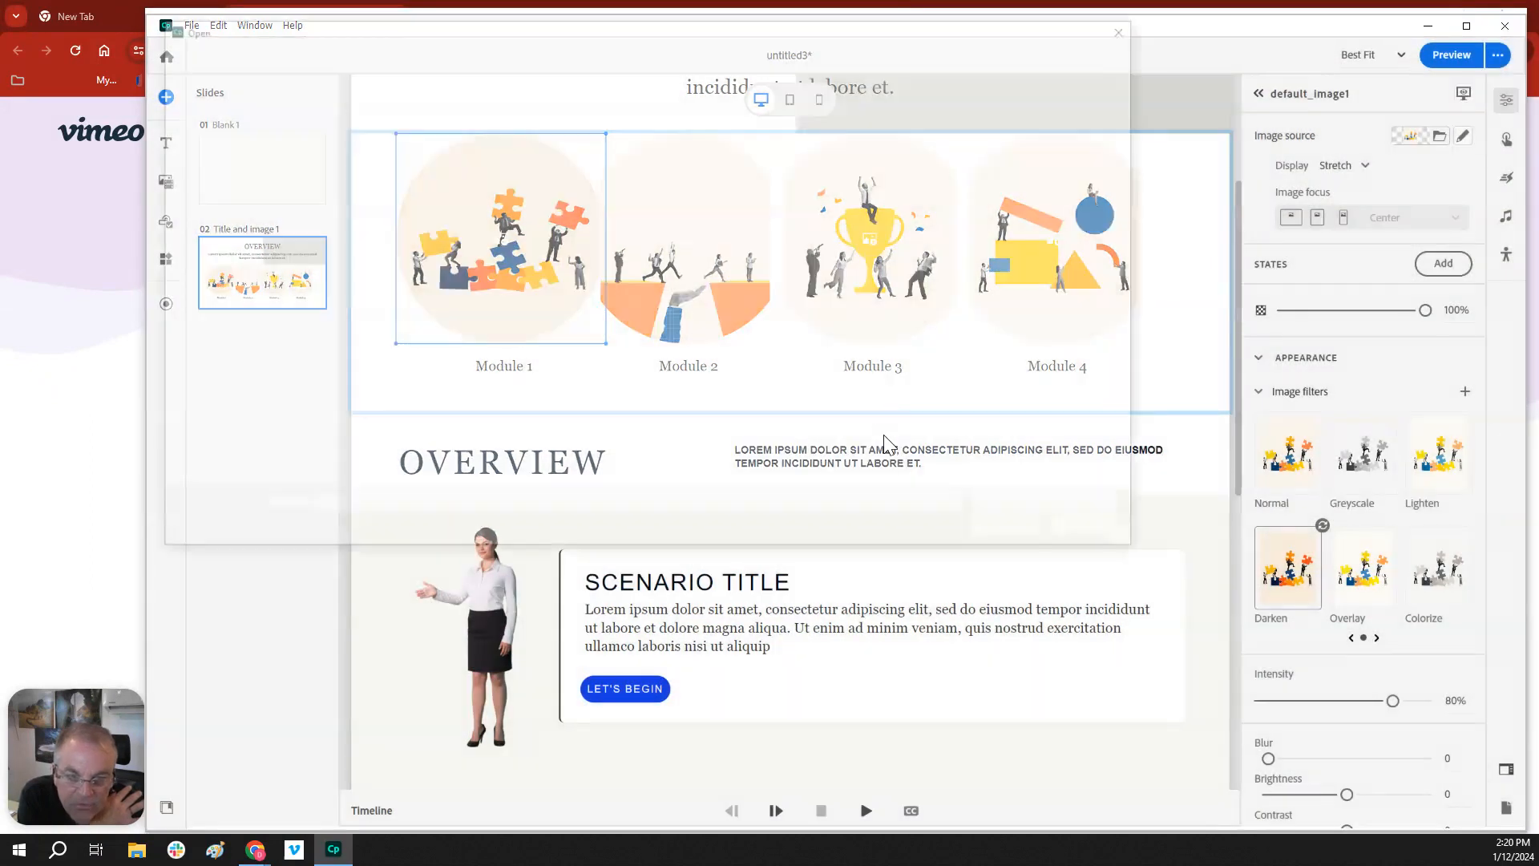
left_click(208, 410)
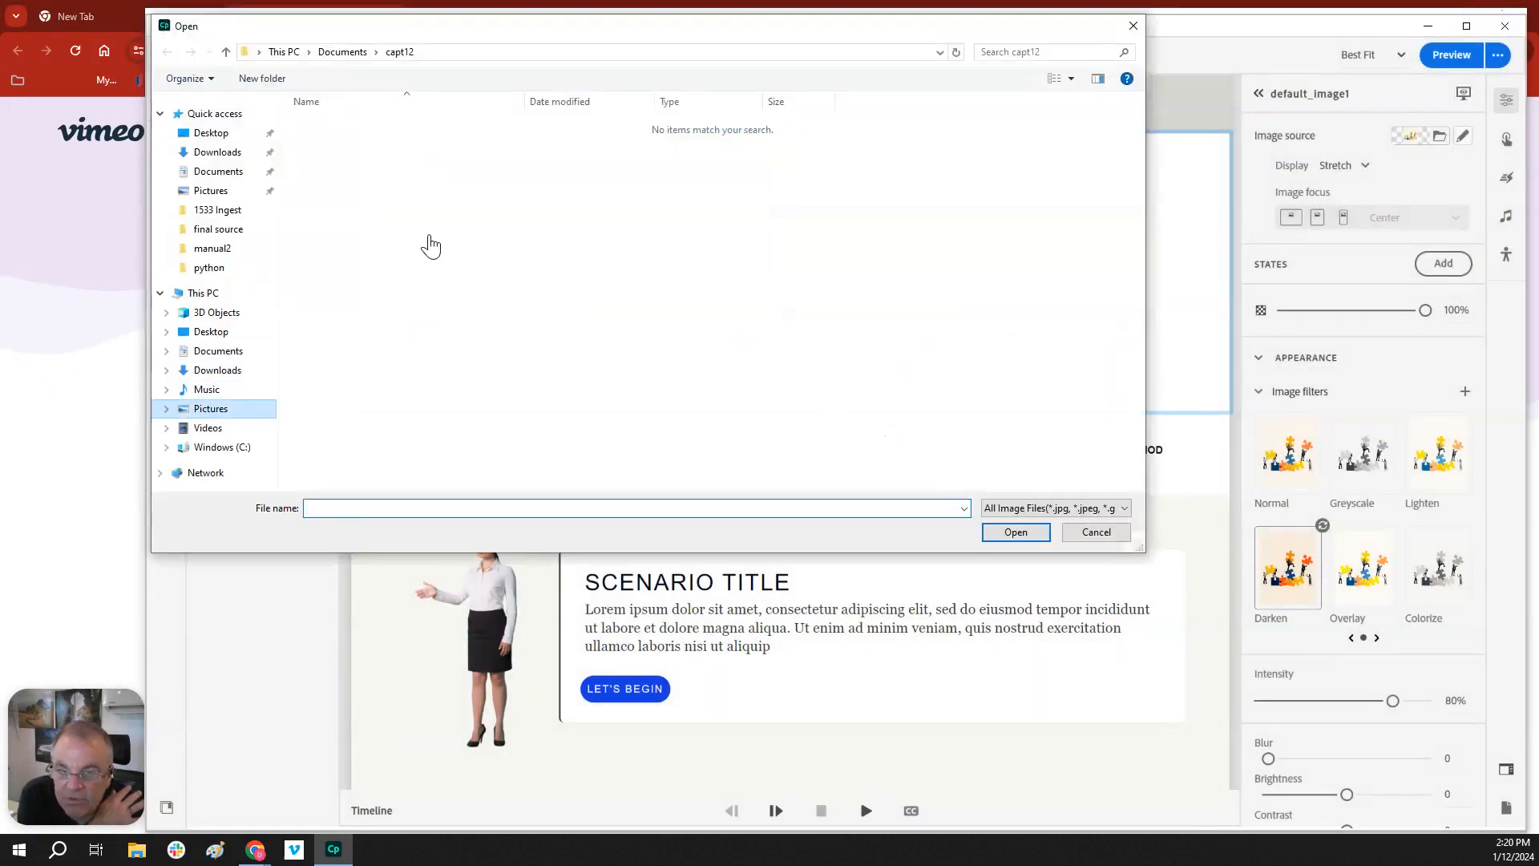
left_click(1132, 26)
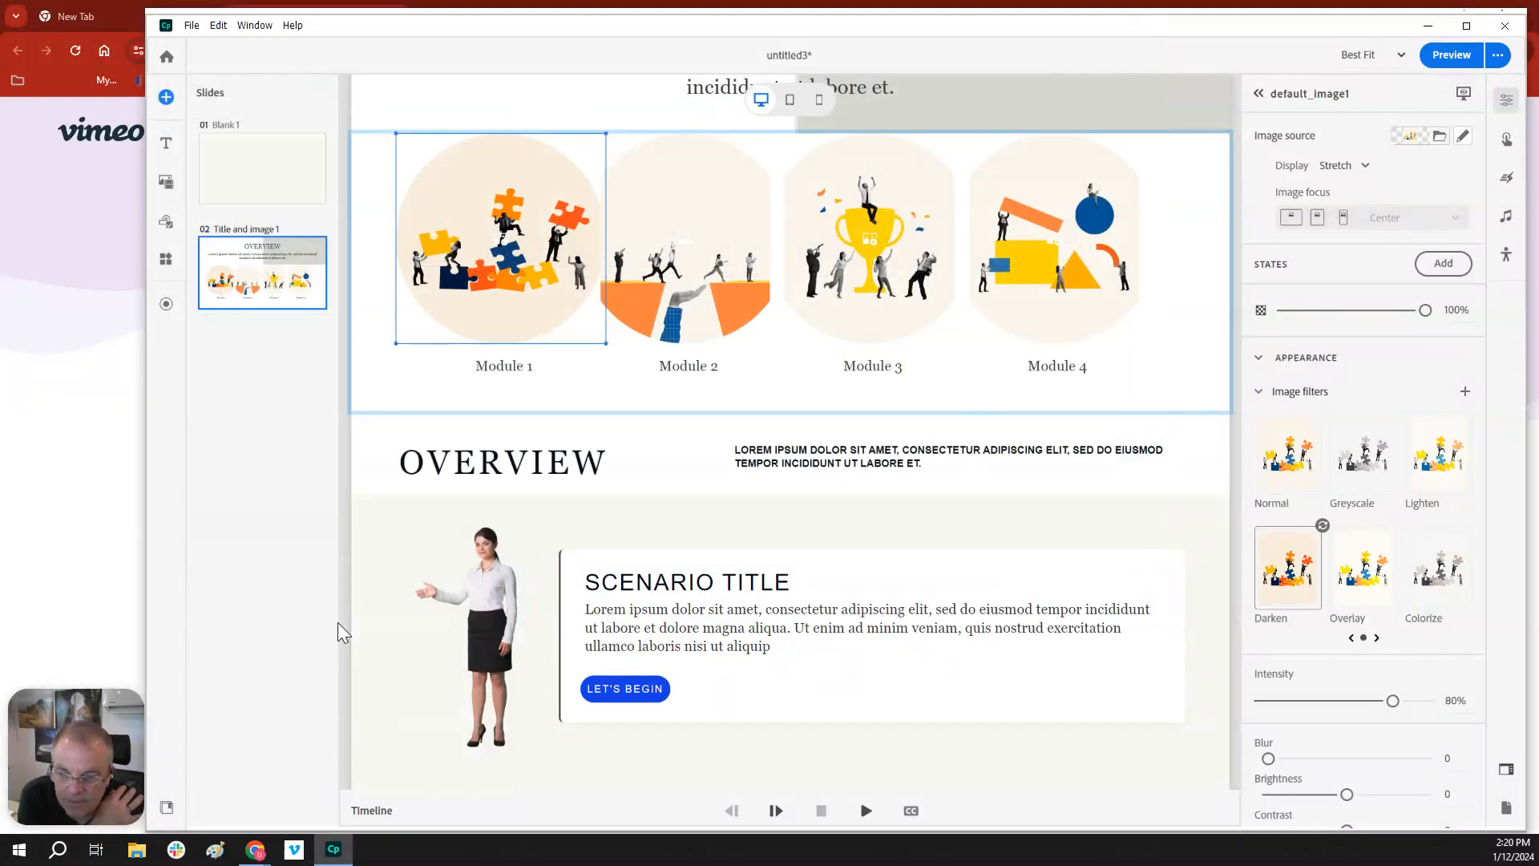
scroll(1120, 716, "down", 3)
scroll(1120, 716, "down", 5)
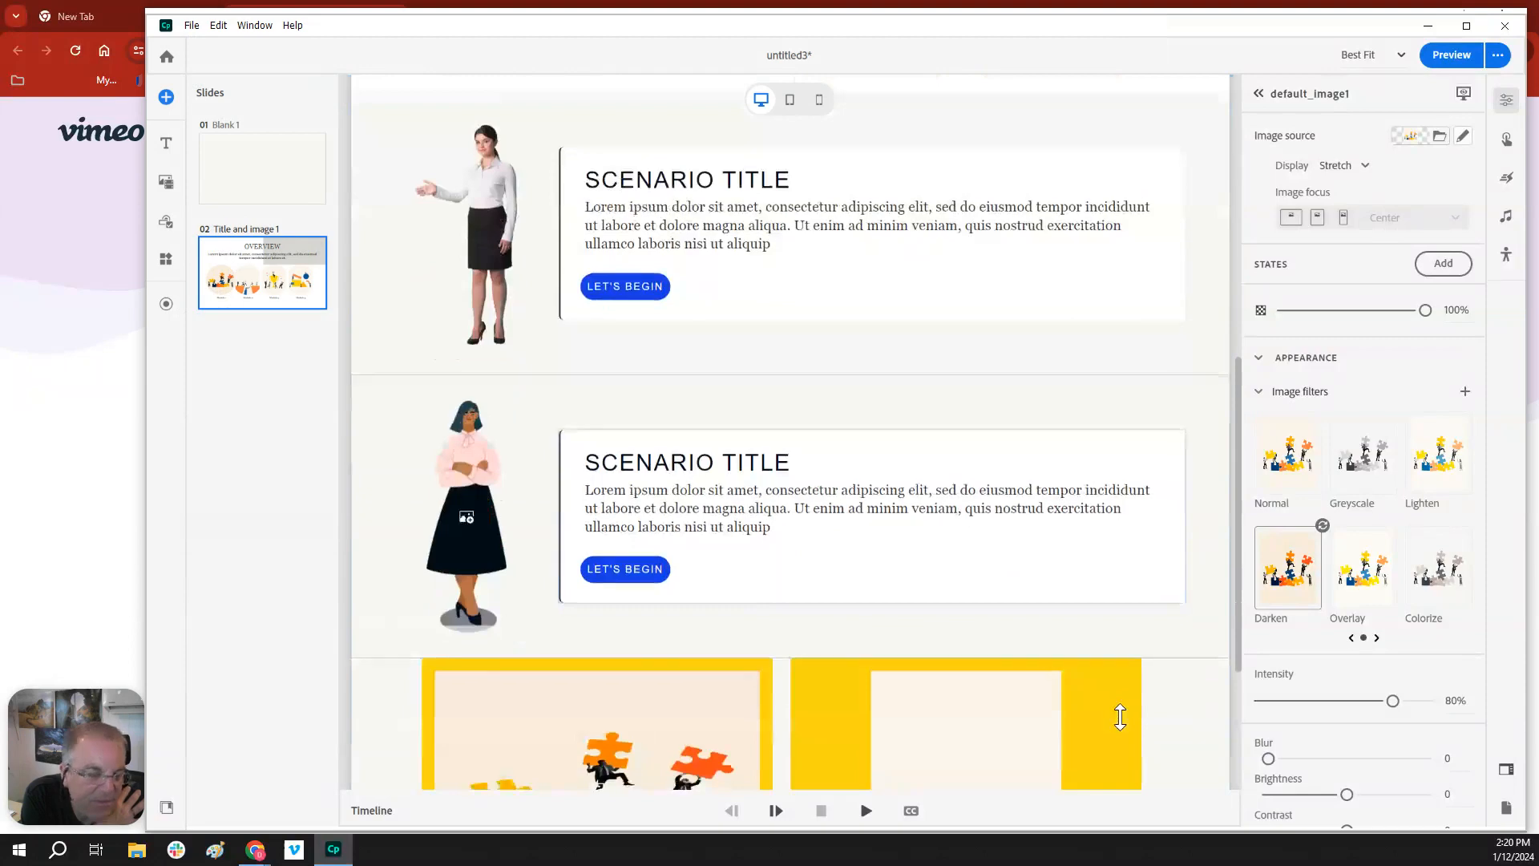